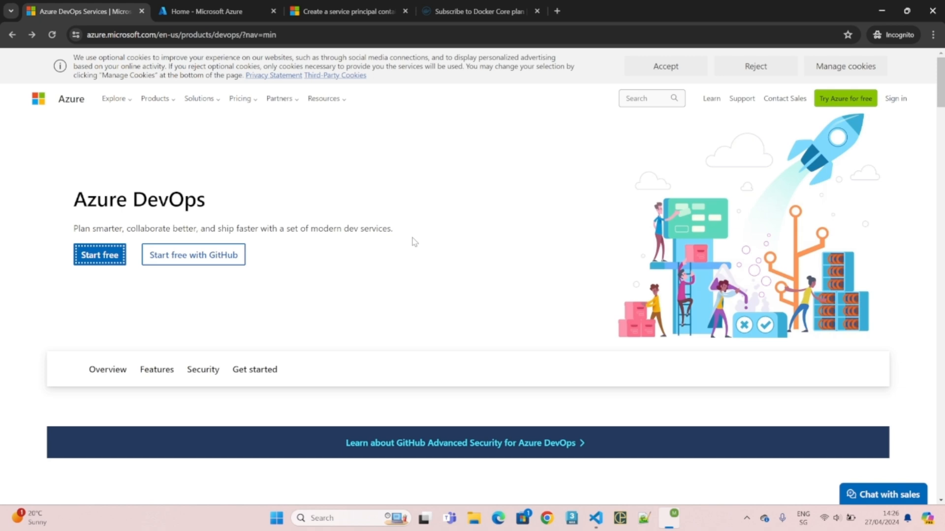
- Launch the free Azure DevOps sign-up with Start free on the product page
{"action": "left_click_drag", "start_coordinate": [88, 34], "coordinate": [160, 34]}
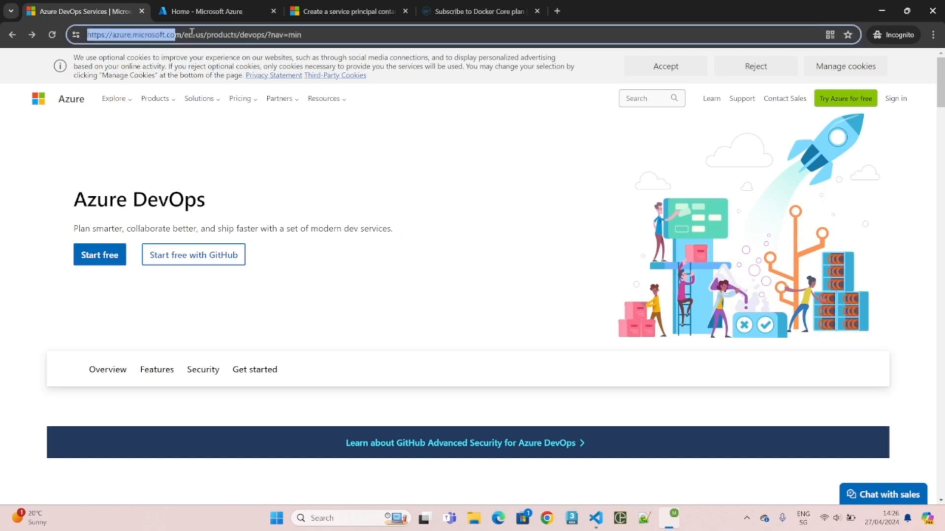
{"action": "left_click", "coordinate": [196, 33]}
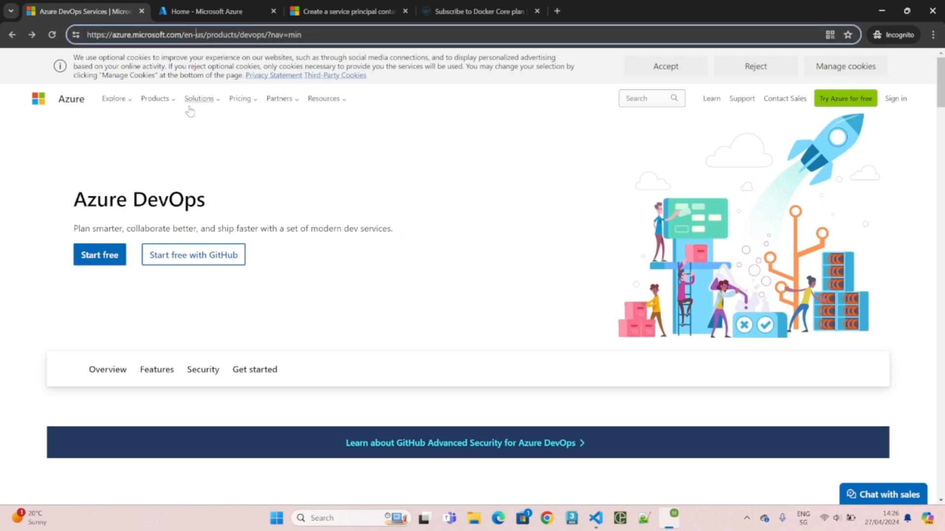
{"action": "left_click", "coordinate": [100, 261]}
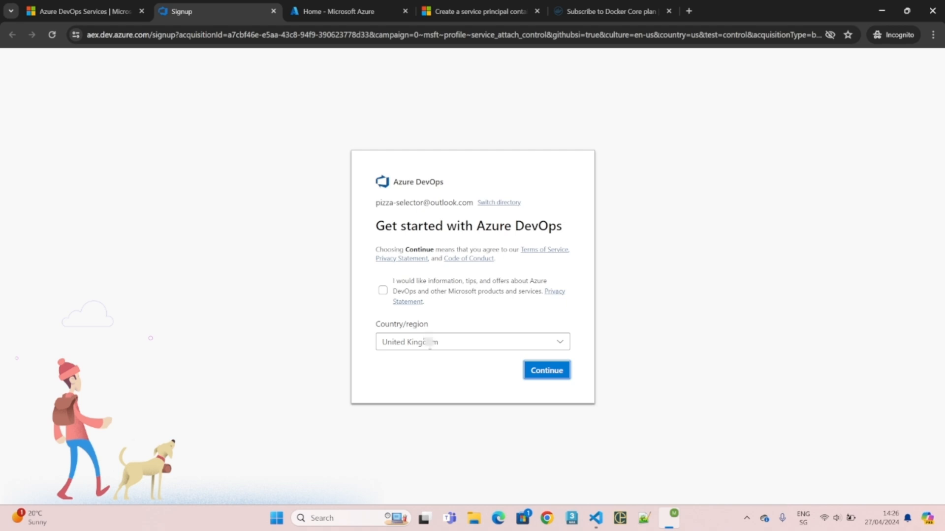
- Create the pizza-selector organization hosted in Europe after accepting the terms and solving the captcha
{"action": "left_click", "coordinate": [546, 376]}
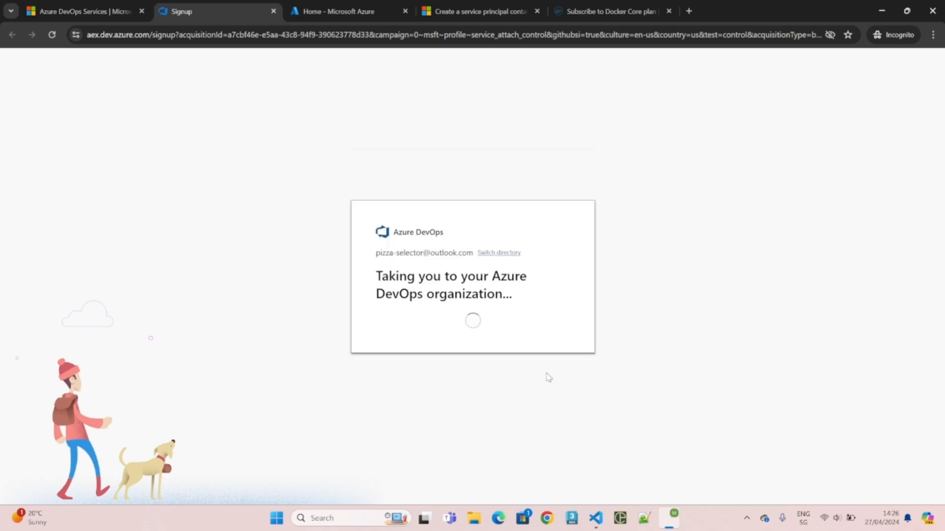
{"action": "left_click_drag", "start_coordinate": [495, 223], "coordinate": [440, 223]}
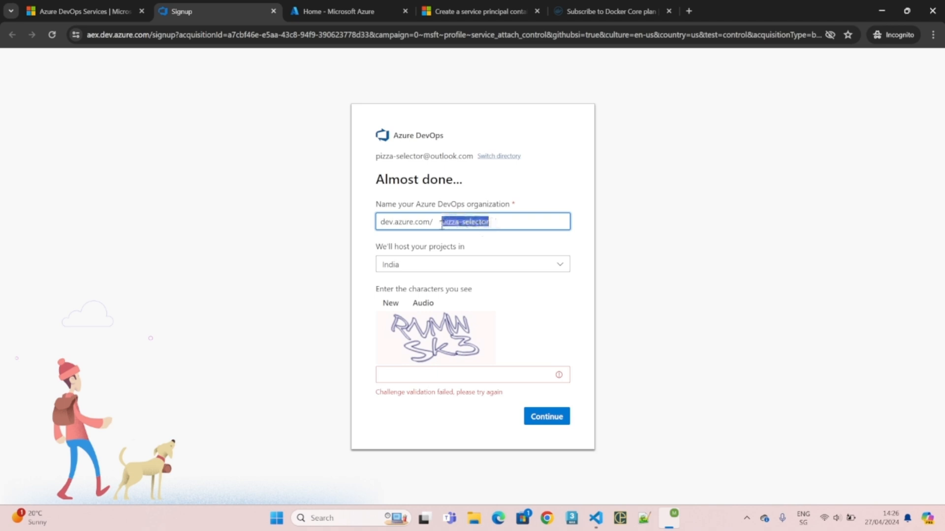
{"action": "left_click", "coordinate": [422, 268]}
{"action": "left_click", "coordinate": [427, 307]}
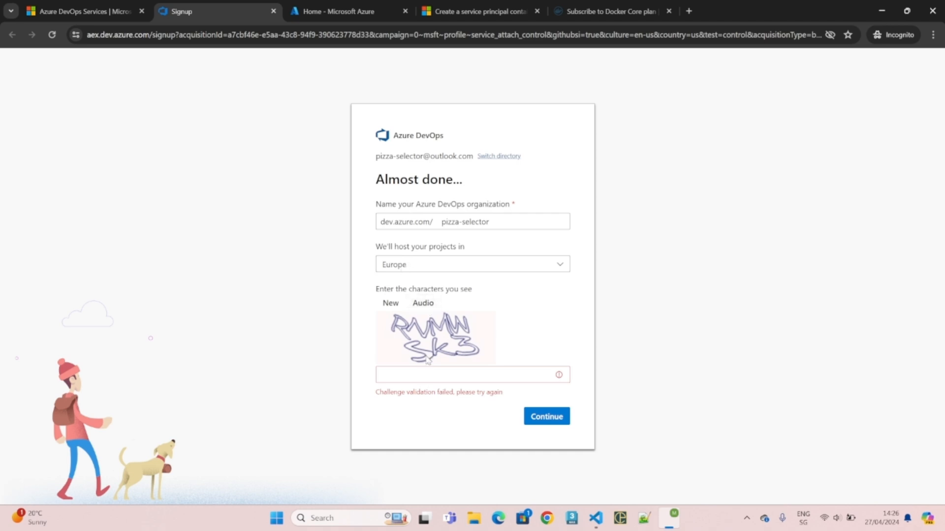
{"action": "left_click", "coordinate": [427, 376]}
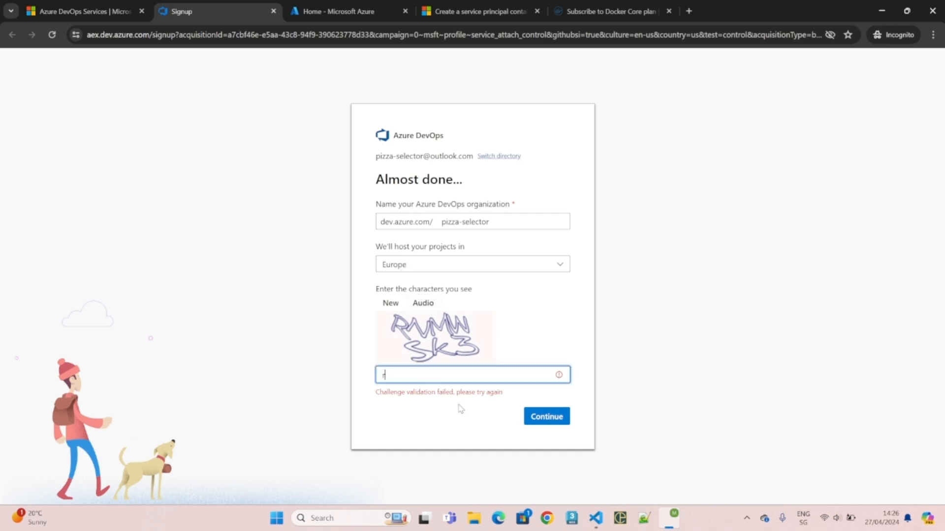
{"action": "type", "text": "rnmwsk3"}
{"action": "left_click", "coordinate": [536, 417]}
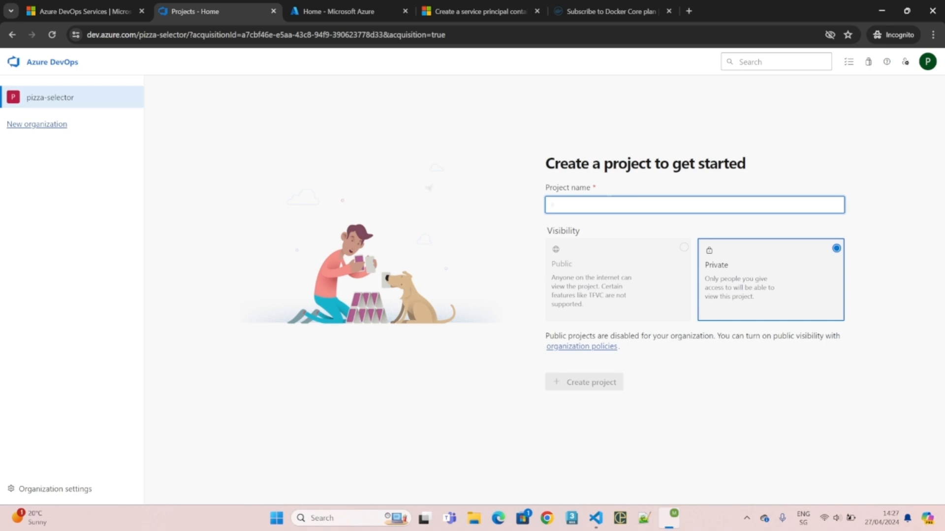
- Create a new Private project named Pizza-selector
{"action": "type", "text": "Pi"}
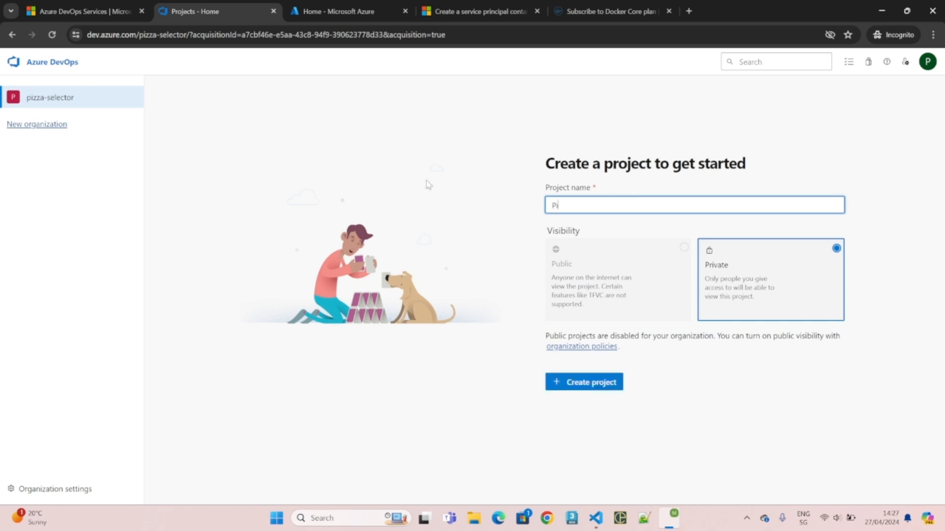
{"action": "type", "text": "zza-selector"}
{"action": "left_click", "coordinate": [609, 386]}
{"action": "left_click", "coordinate": [606, 383]}
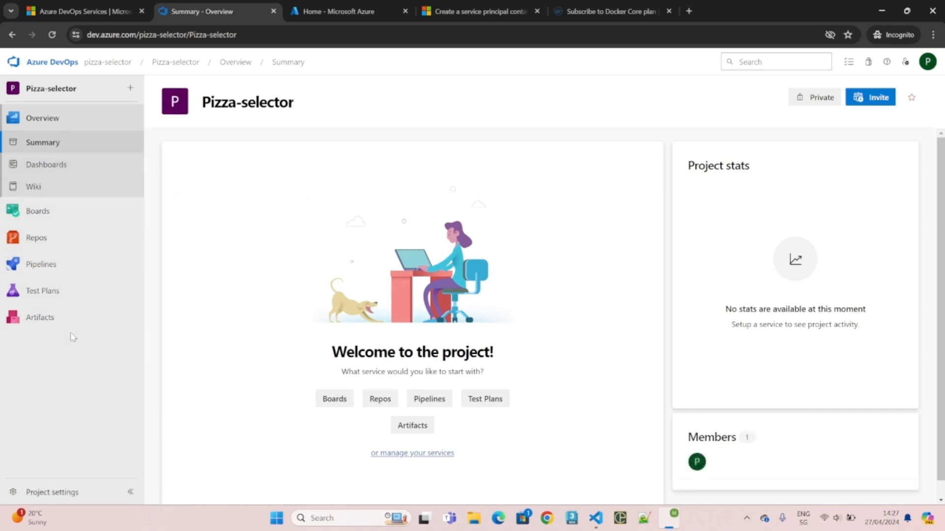
- Tour Boards work items, Repos, Pipelines, Test Plans and Artifacts, then view Project settings
{"action": "left_click", "coordinate": [51, 213]}
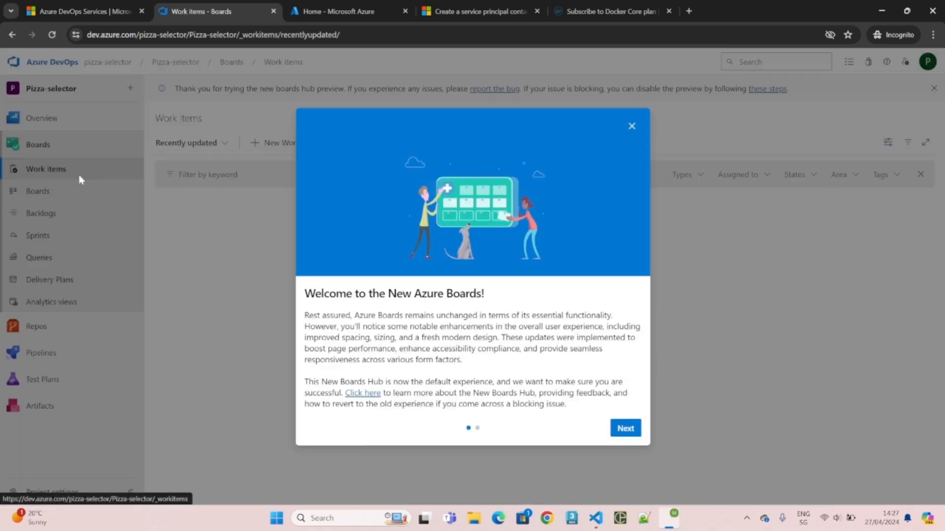
{"action": "left_click", "coordinate": [633, 127]}
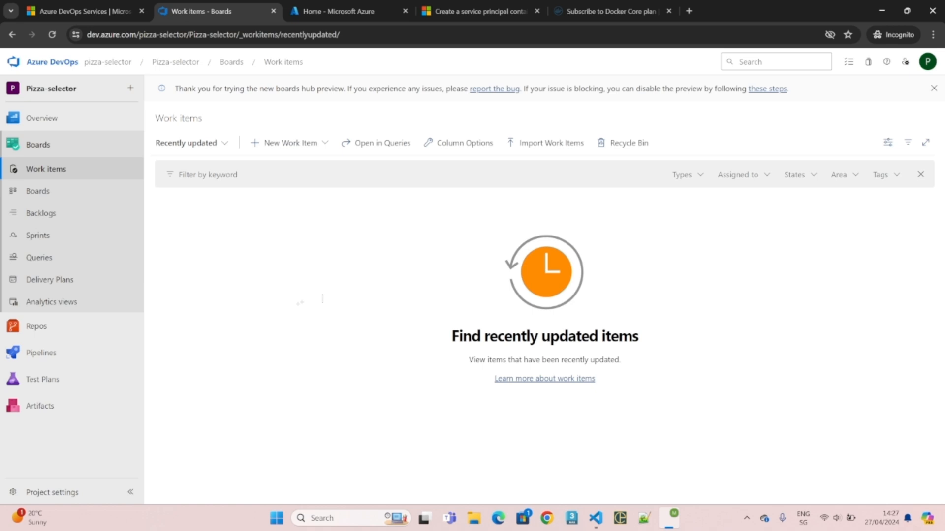
{"action": "left_click", "coordinate": [49, 327]}
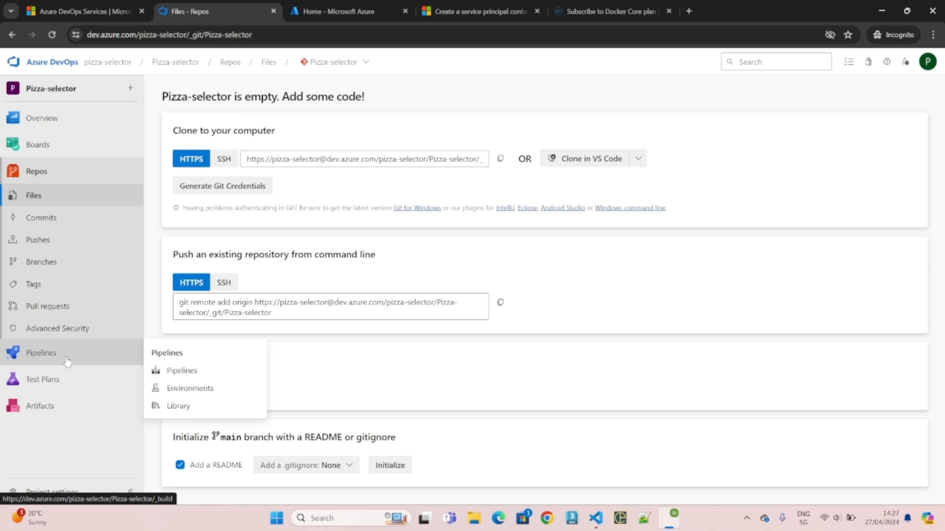
{"action": "left_click", "coordinate": [34, 353]}
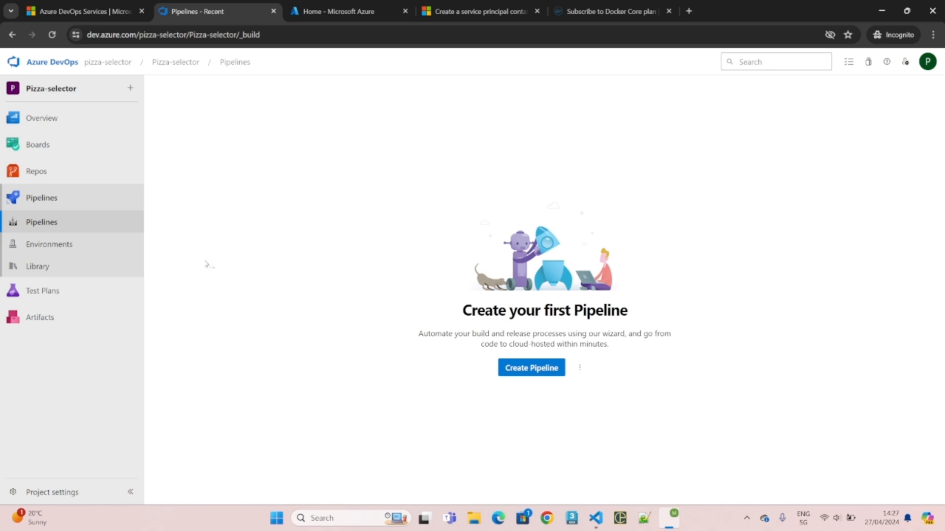
{"action": "left_click", "coordinate": [74, 294]}
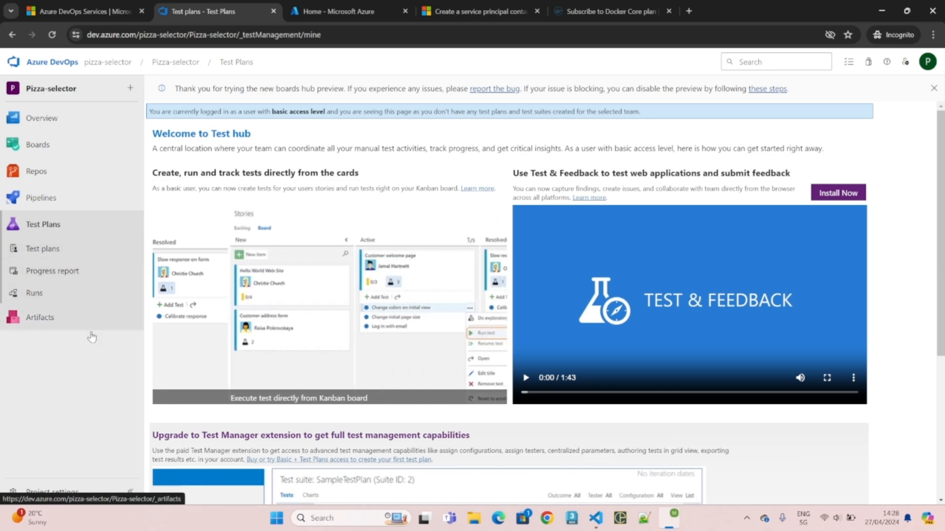
{"action": "left_click", "coordinate": [35, 293]}
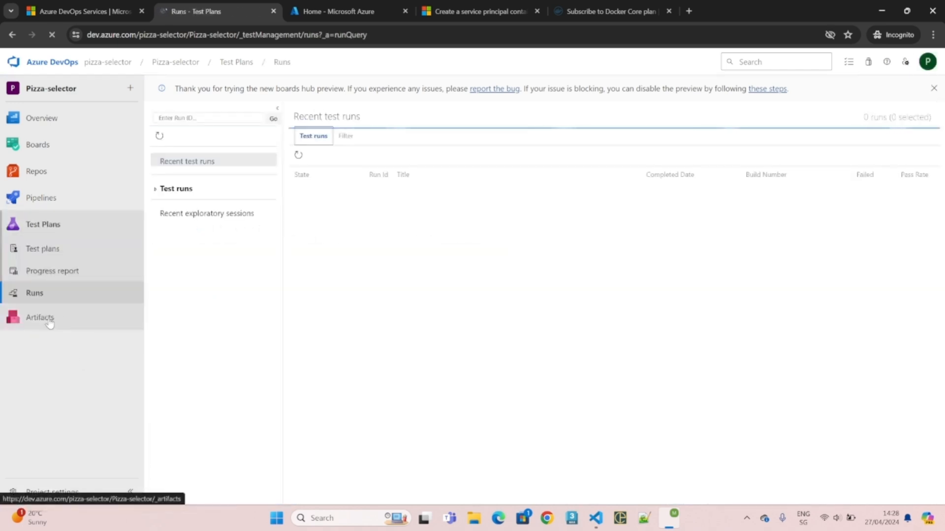
{"action": "left_click", "coordinate": [50, 322]}
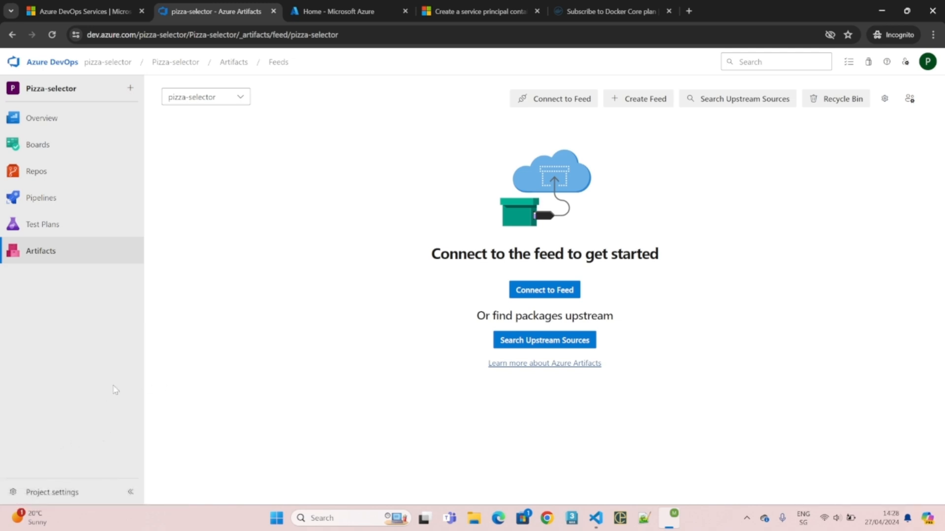
{"action": "left_click", "coordinate": [59, 492]}
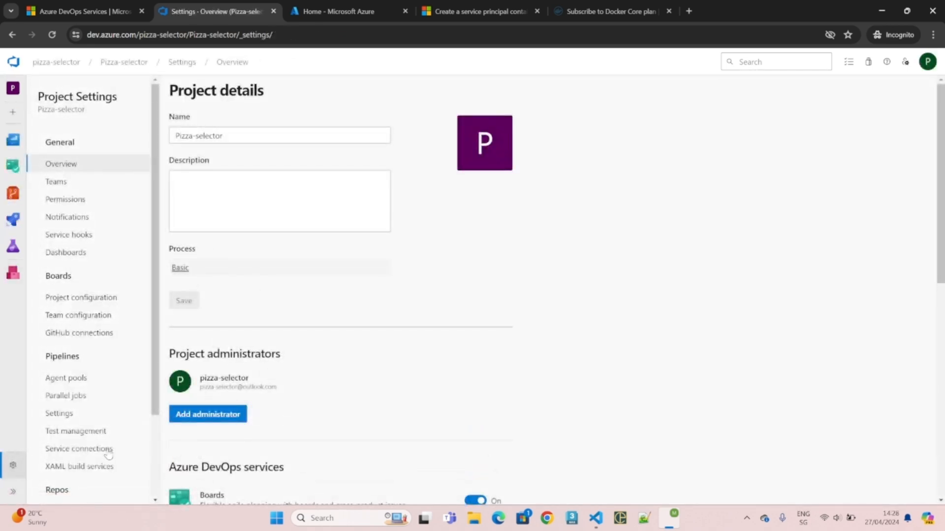
{"action": "left_click", "coordinate": [123, 62]}
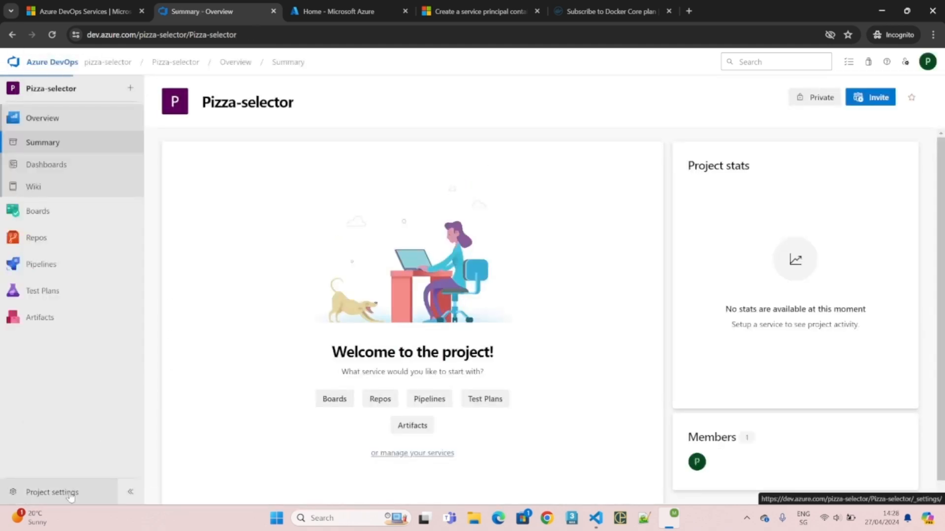
- Go to Project settings > Service connections and begin creating a new service connection
{"action": "left_click", "coordinate": [64, 492]}
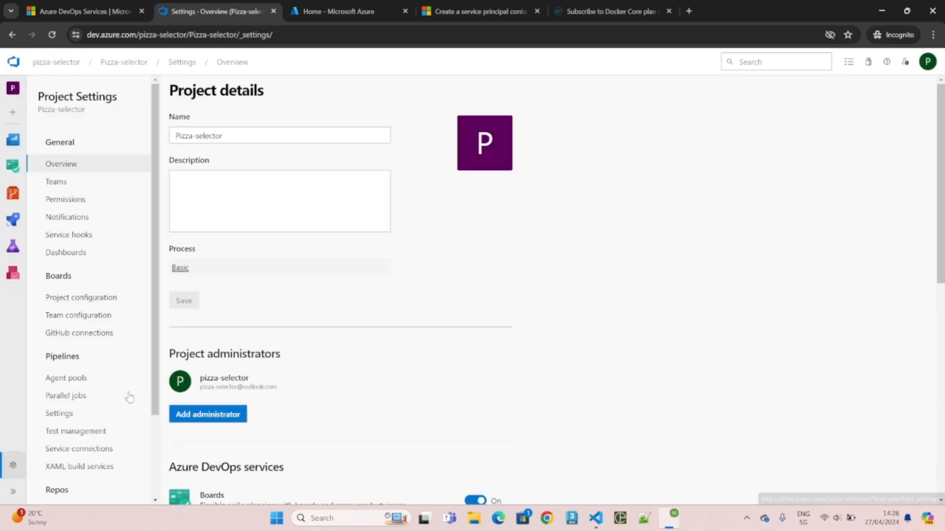
{"action": "left_click", "coordinate": [78, 451]}
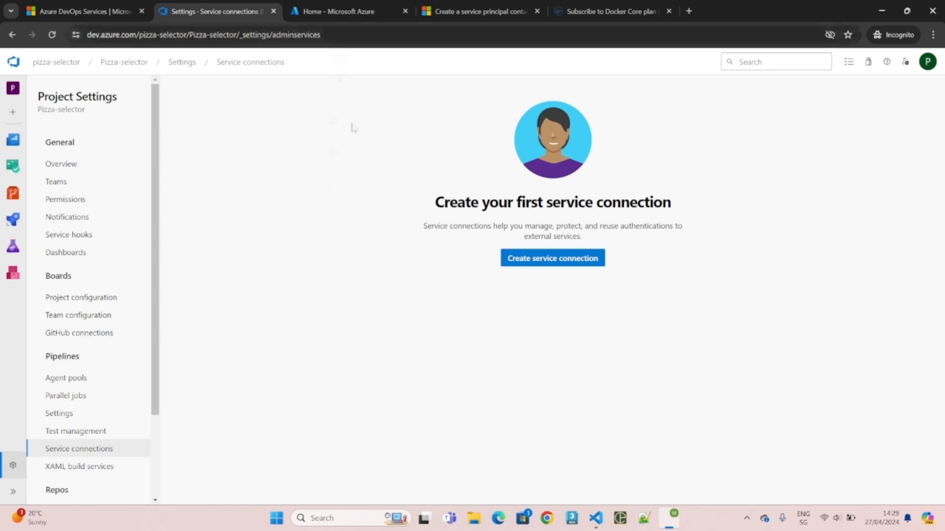
{"action": "left_click", "coordinate": [530, 261]}
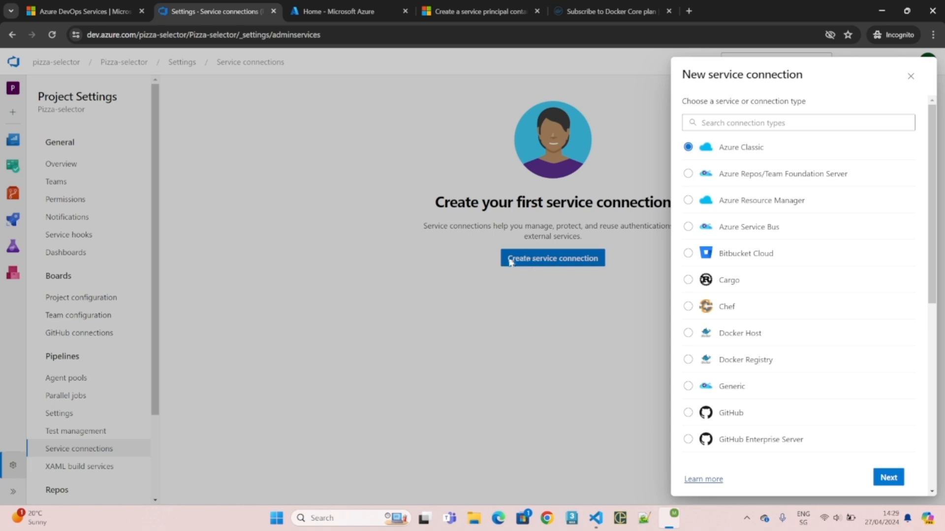
- Choose Azure Resource Manager with Service principal (automatic) authentication for the connection
{"action": "left_click", "coordinate": [784, 209]}
{"action": "left_click", "coordinate": [895, 483]}
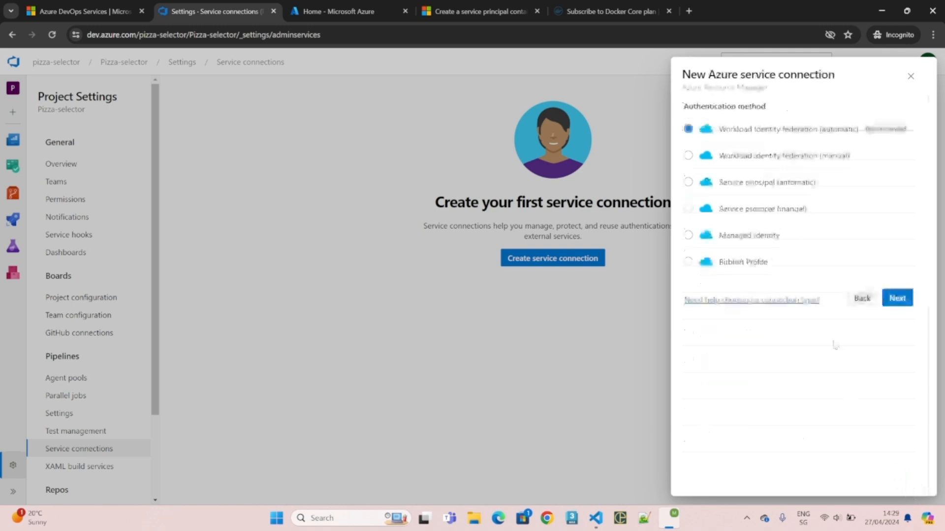
{"action": "left_click", "coordinate": [804, 192]}
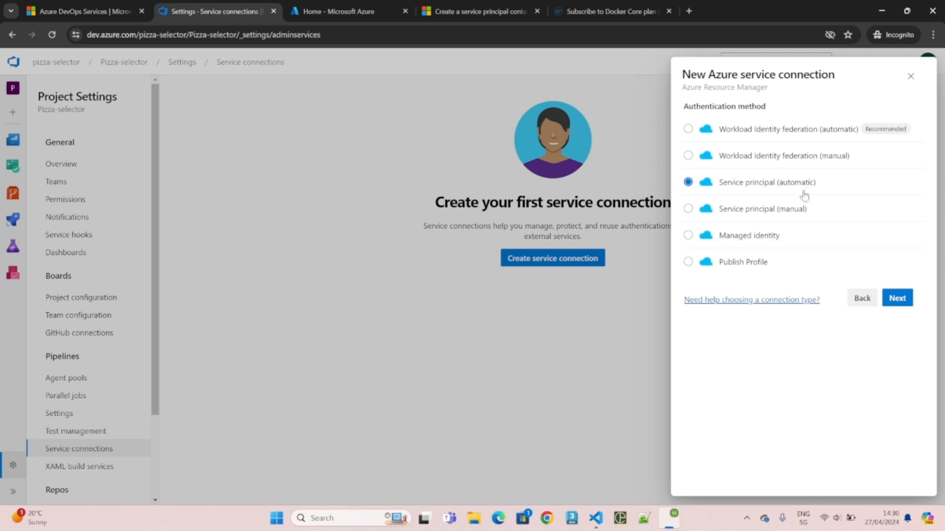
{"action": "left_click", "coordinate": [897, 298]}
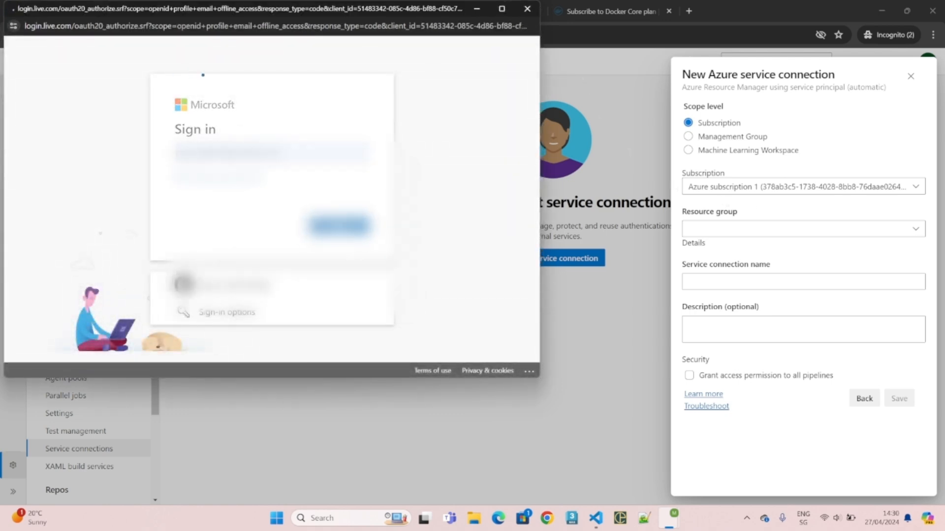
- Finish the Microsoft sign-in, name the connection DEV, and save it
{"action": "left_click", "coordinate": [318, 272]}
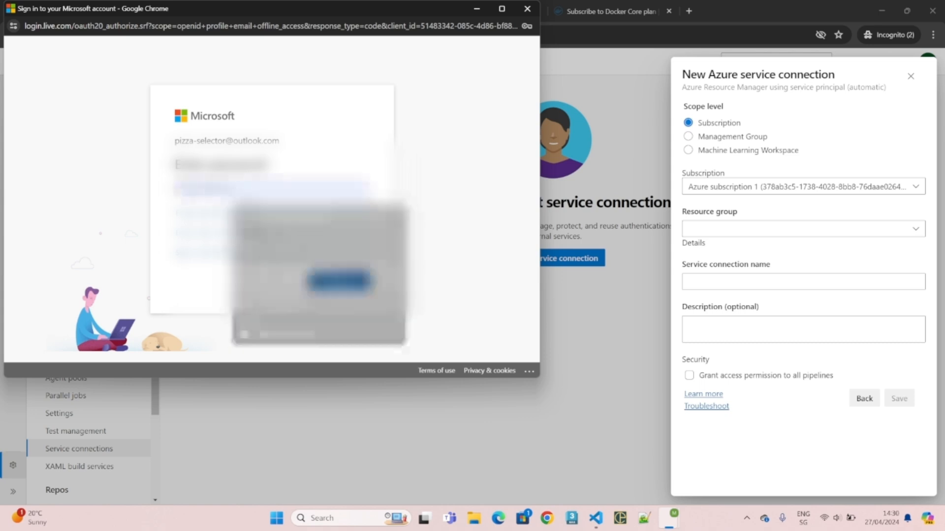
{"action": "left_click", "coordinate": [339, 280]}
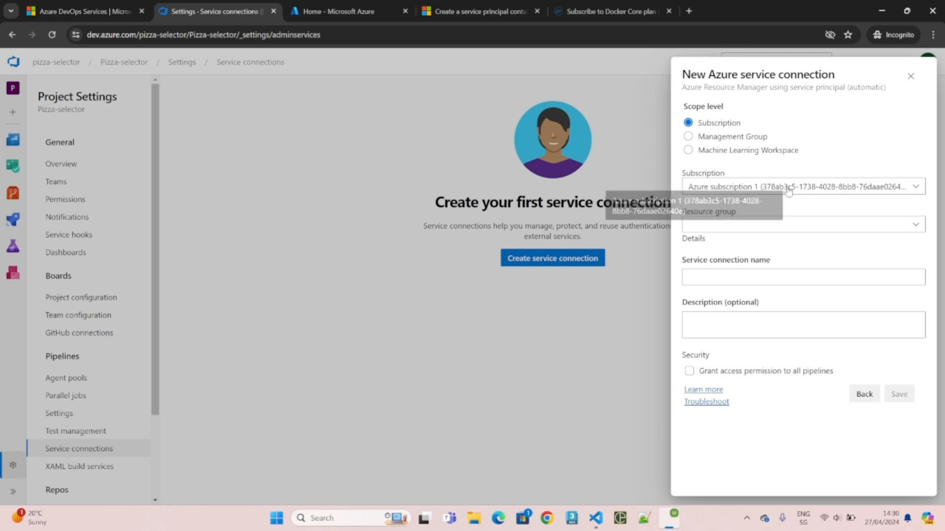
{"action": "left_click", "coordinate": [736, 273]}
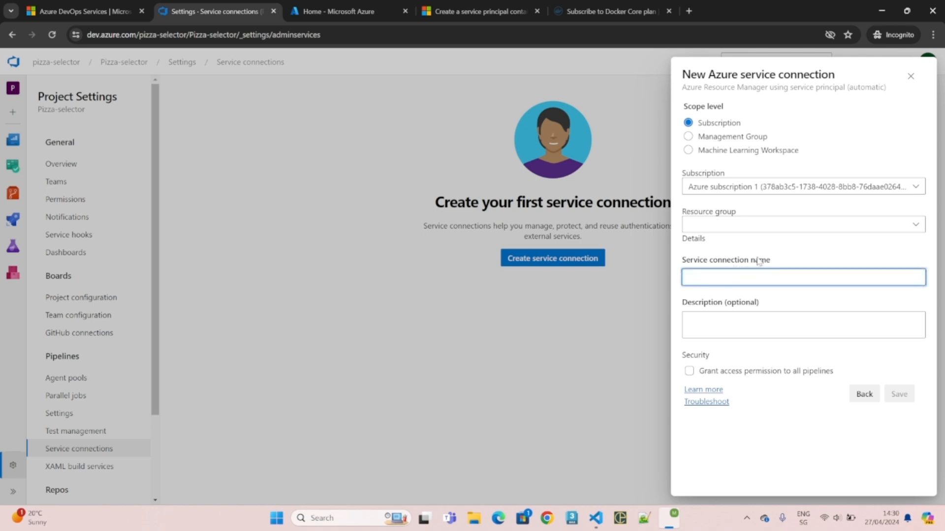
{"action": "type", "text": "D"}
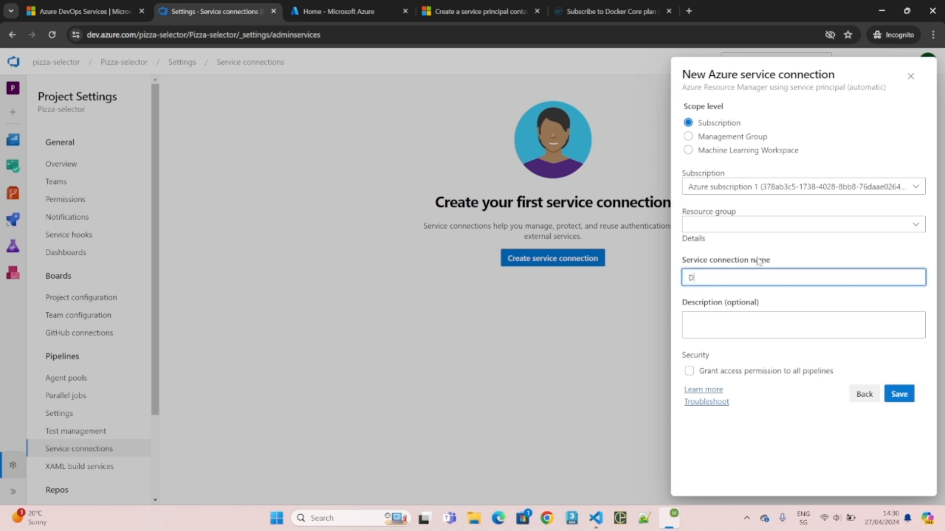
{"action": "type", "text": "EV"}
{"action": "left_click", "coordinate": [899, 393]}
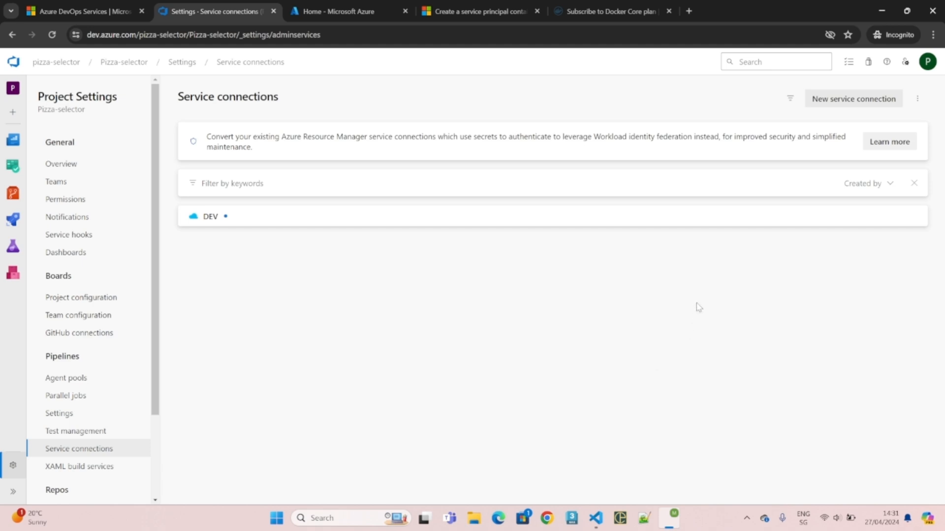
- Start another Azure Resource Manager connection using Service principal (manual) authentication
{"action": "left_click", "coordinate": [857, 100]}
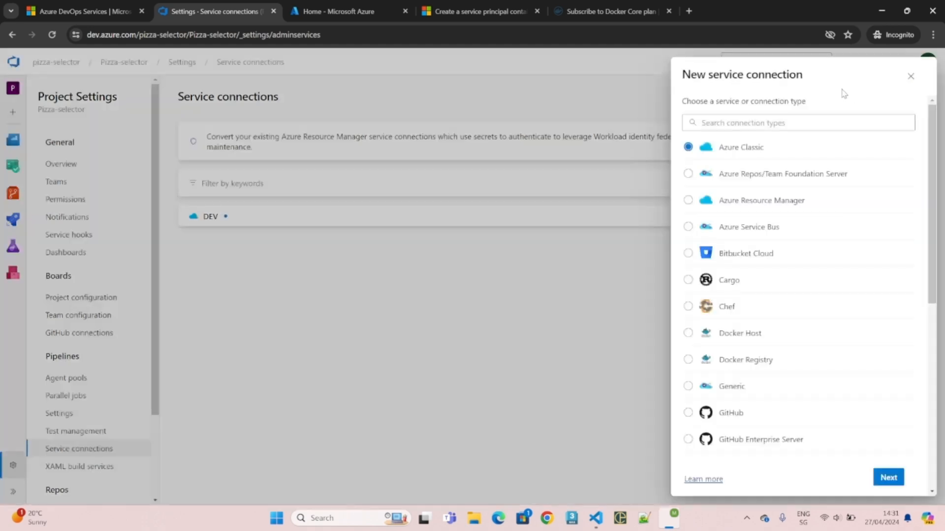
{"action": "left_click", "coordinate": [688, 200]}
{"action": "left_click", "coordinate": [887, 479]}
{"action": "left_click", "coordinate": [769, 211]}
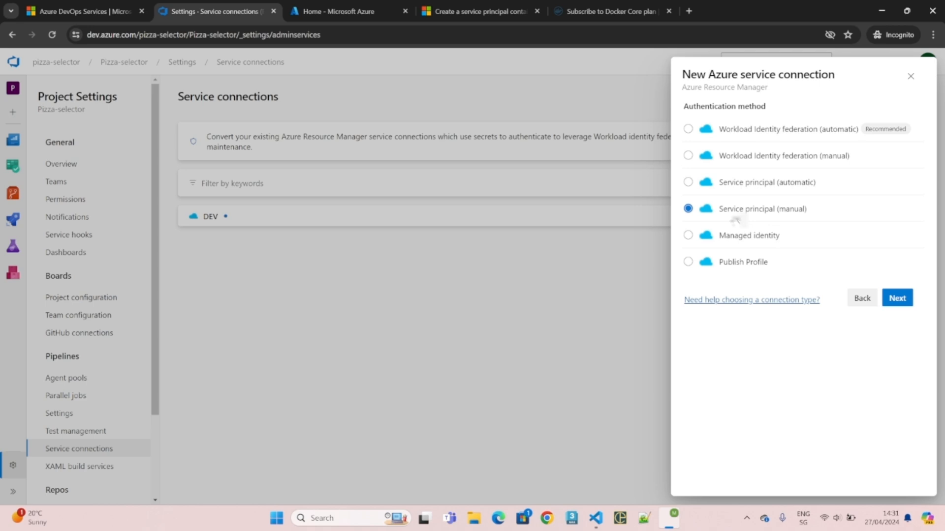
{"action": "left_click", "coordinate": [892, 300]}
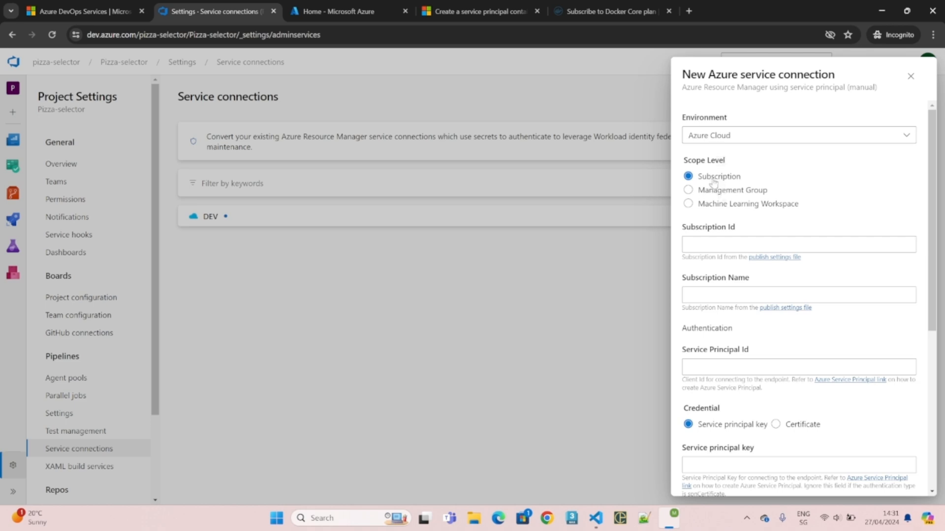
- Point out the Subscription Id, Service Principal Id, Service principal key and Tenant ID fields
{"action": "left_click", "coordinate": [706, 245]}
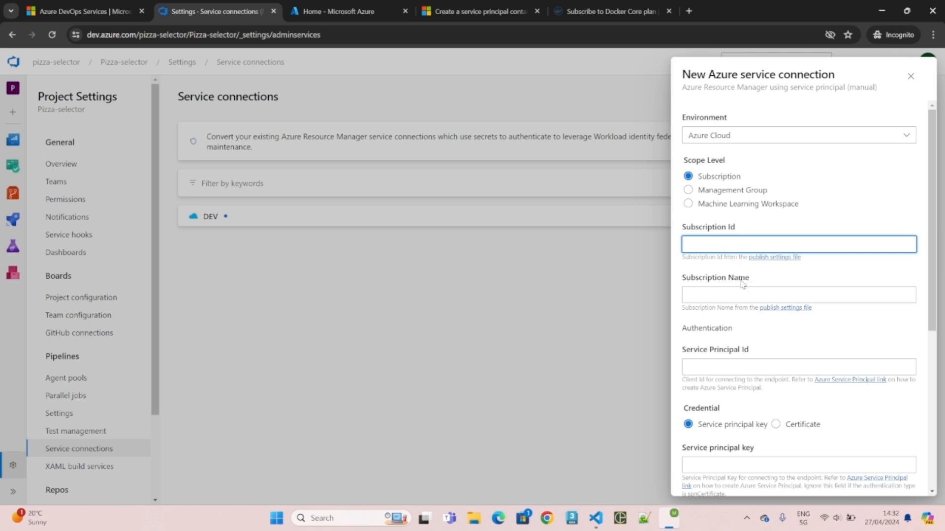
{"action": "left_click_drag", "start_coordinate": [745, 351], "coordinate": [691, 350]}
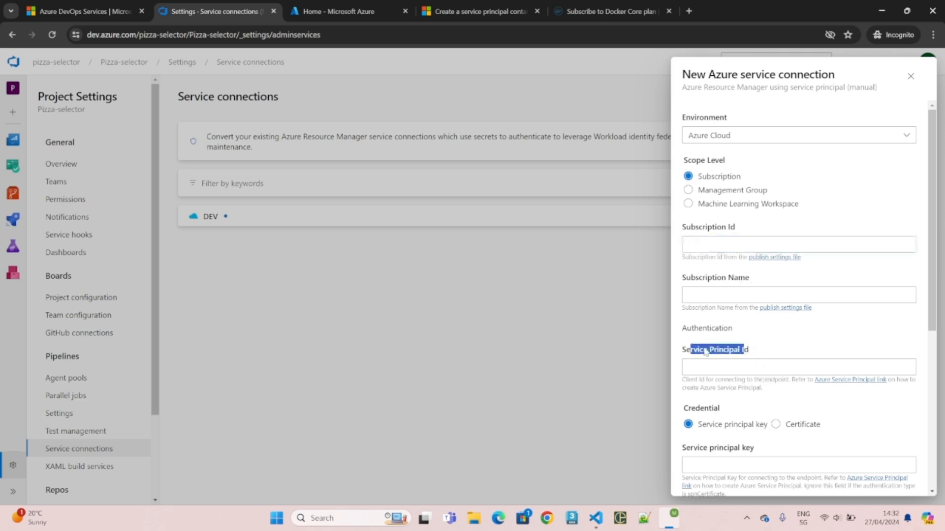
{"action": "left_click", "coordinate": [738, 350]}
{"action": "left_click_drag", "start_coordinate": [747, 449], "coordinate": [698, 449]}
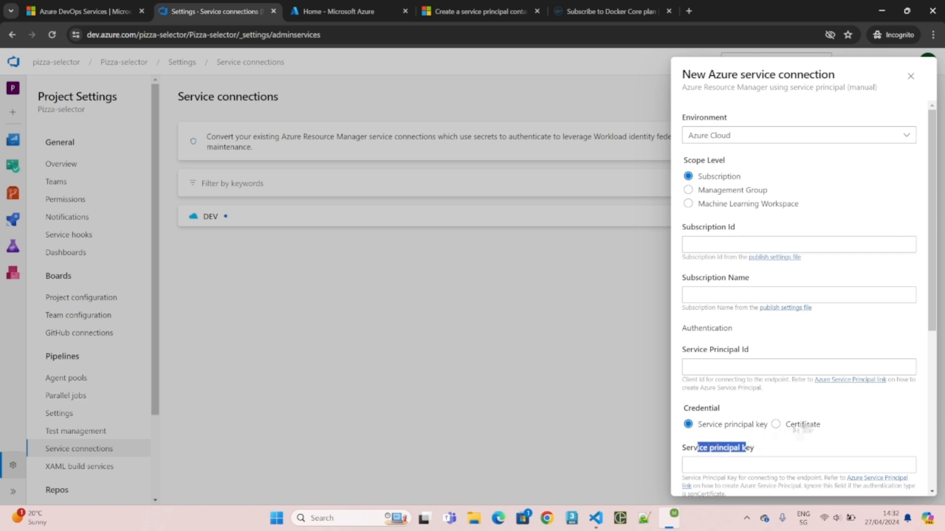
{"action": "scroll", "coordinate": [805, 427], "scroll_direction": "down", "scroll_amount": 3}
{"action": "left_click_drag", "start_coordinate": [715, 353], "coordinate": [684, 350]}
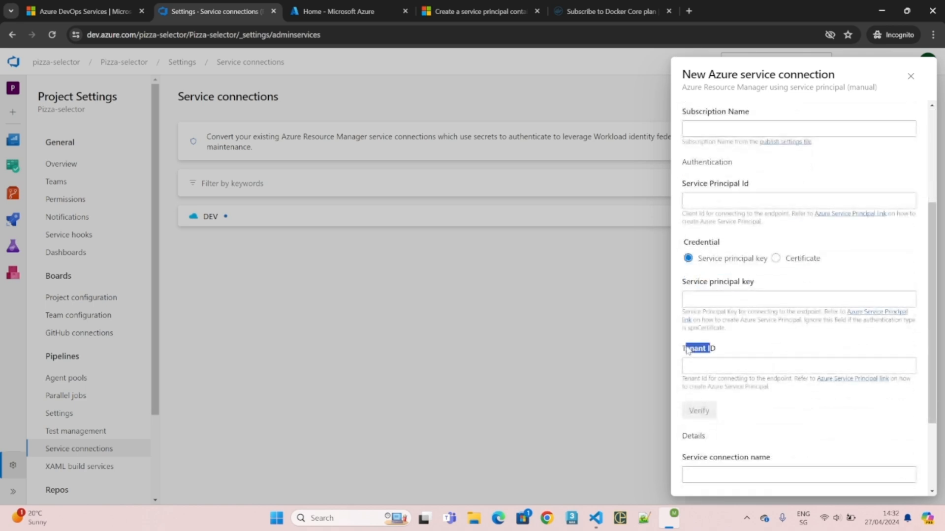
{"action": "left_click", "coordinate": [724, 355]}
{"action": "scroll", "coordinate": [727, 357], "scroll_direction": "up", "scroll_amount": 1}
{"action": "scroll", "coordinate": [727, 357], "scroll_direction": "up", "scroll_amount": 3}
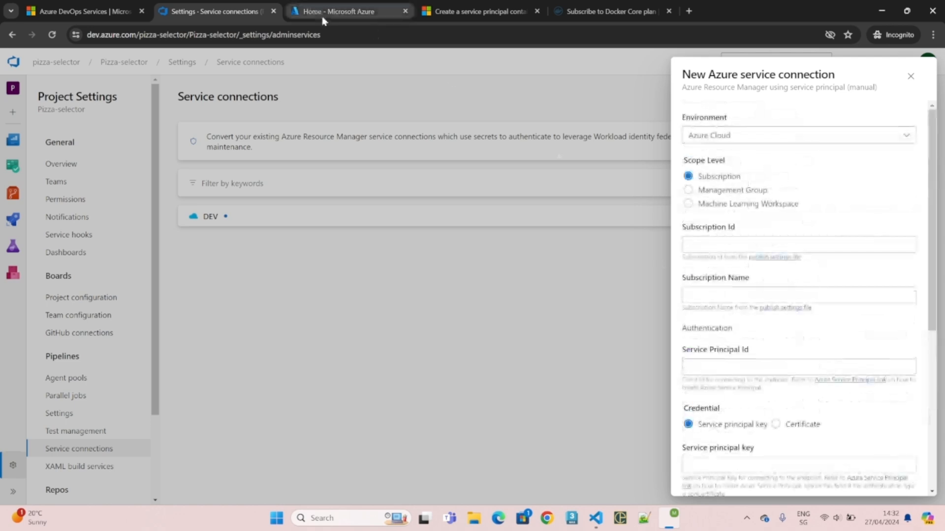
- Switch from the Azure portal home to the Learn tutorial on creating a service principal
{"action": "left_click", "coordinate": [324, 16]}
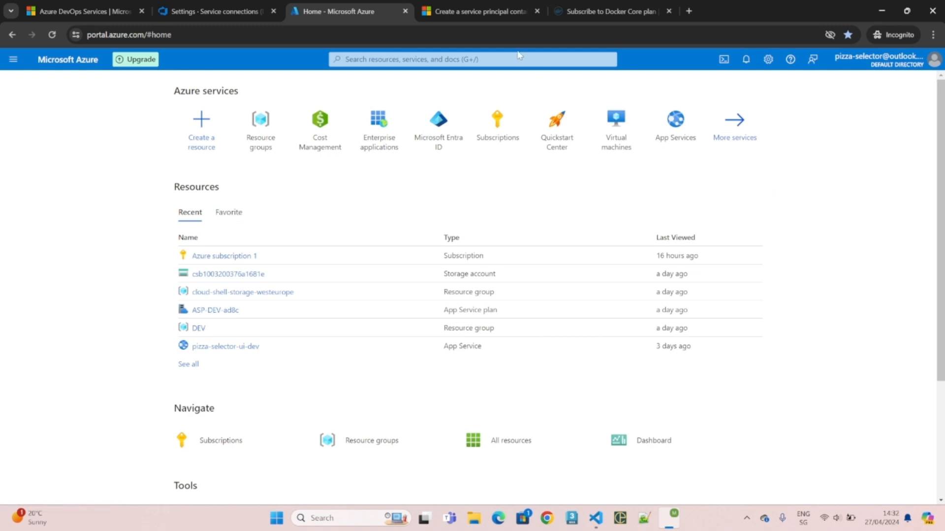
{"action": "left_click", "coordinate": [456, 16]}
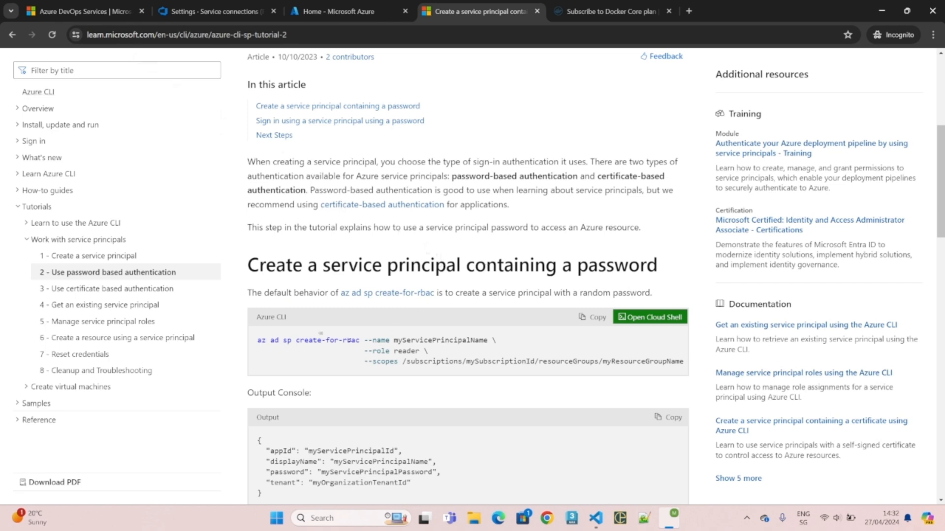
- Select the az ad sp create-for-rbac --name myServicePrincipalName command line in the tutorial
{"action": "left_click_drag", "start_coordinate": [257, 340], "coordinate": [487, 337]}
{"action": "key", "text": "ctrl+c"}
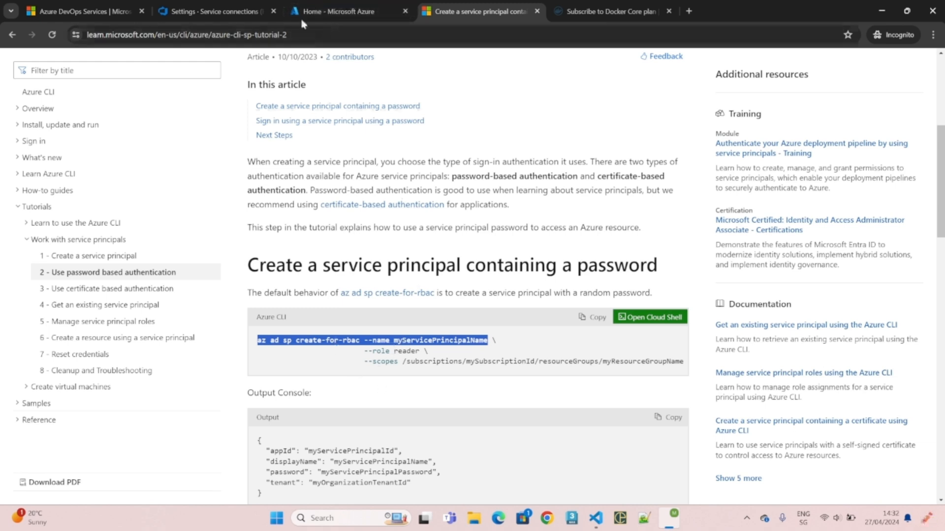
{"action": "left_click", "coordinate": [306, 11]}
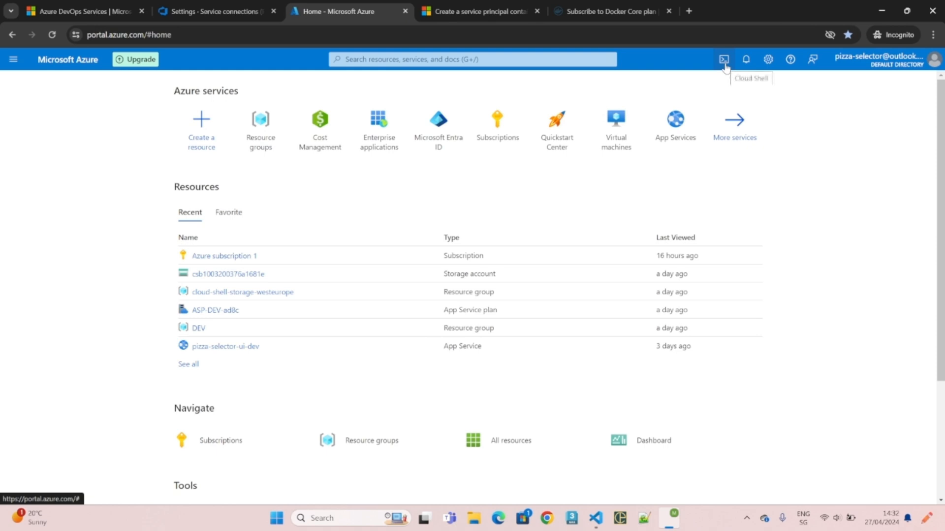
- Launch a PowerShell Cloud Shell session from the Azure portal and focus its prompt
{"action": "left_click", "coordinate": [725, 61]}
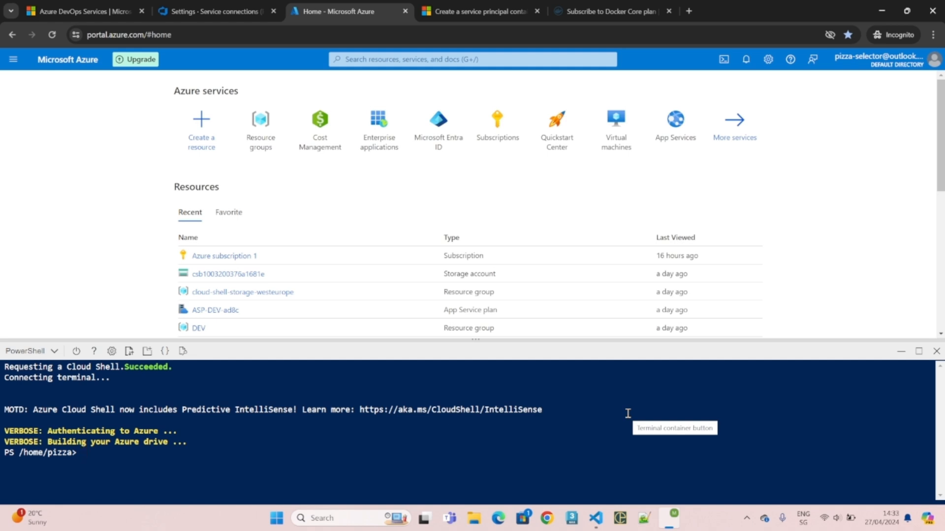
{"action": "left_click", "coordinate": [628, 414]}
- Run the pasted az ad sp create-for-rbac command with the name myDevelopmentServicePrincipal
{"action": "key", "text": "ctrl+v"}
{"action": "key", "text": "BackSpace"}
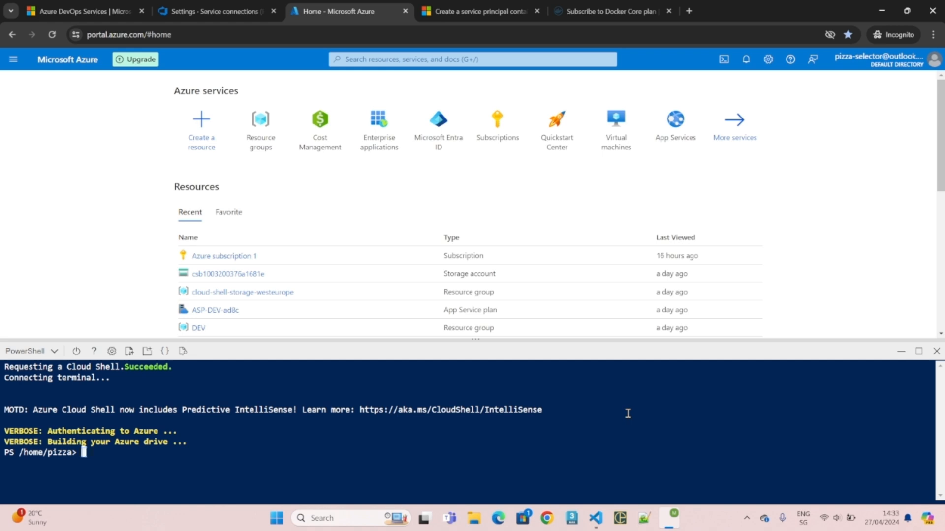
{"action": "right_click", "coordinate": [495, 471]}
{"action": "left_click", "coordinate": [512, 349]}
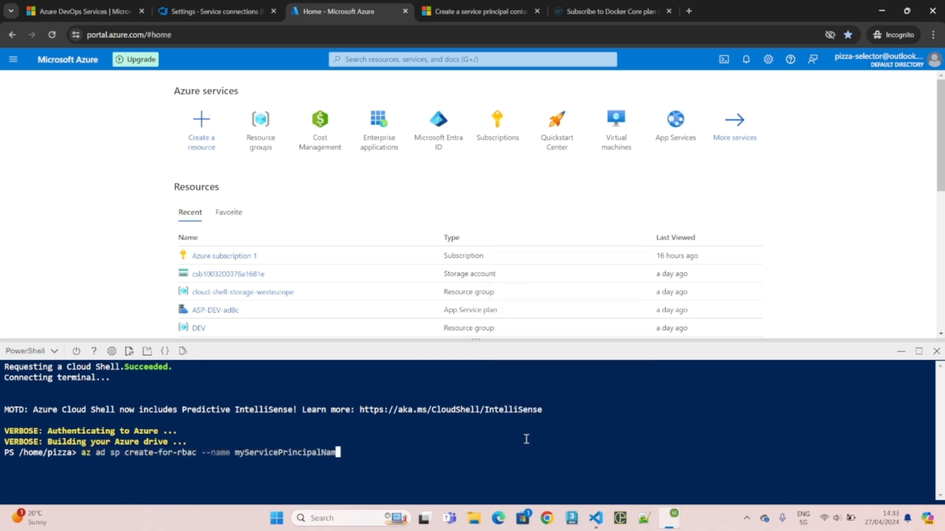
{"action": "key", "text": "BackSpace"}
{"action": "key", "text": "BackSpace"}
{"action": "key", "text": "BackSpace"}
{"action": "key", "text": "BackSpace"}
{"action": "key", "text": "BackSpace"}
{"action": "key", "text": "BackSpace"}
{"action": "key", "text": "BackSpace"}
{"action": "key", "text": "BackSpace"}
{"action": "key", "text": "BackSpace"}
{"action": "key", "text": "BackSpace"}
{"action": "key", "text": "BackSpace"}
{"action": "key", "text": "BackSpace"}
{"action": "key", "text": "BackSpace"}
{"action": "key", "text": "BackSpace"}
{"action": "key", "text": "BackSpace"}
{"action": "key", "text": "BackSpace"}
{"action": "key", "text": "BackSpace"}
{"action": "key", "text": "BackSpace"}
{"action": "key", "text": "BackSpace"}
{"action": "type", "text": "D"}
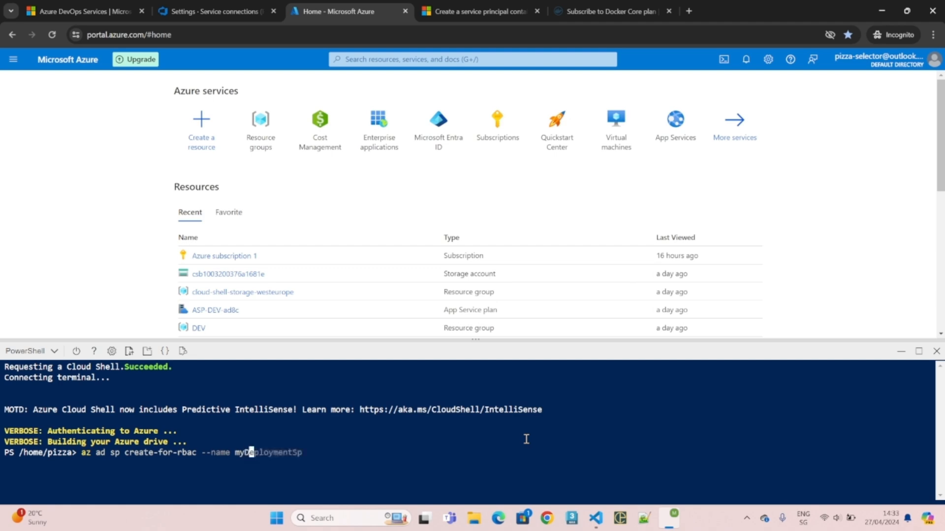
{"action": "type", "text": "evelopmentServicePrincipal"}
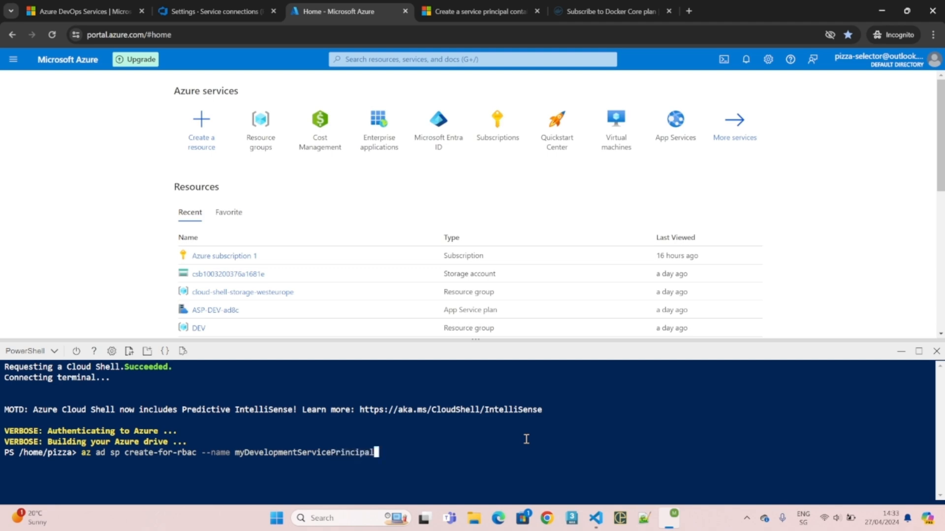
{"action": "key", "text": "Return"}
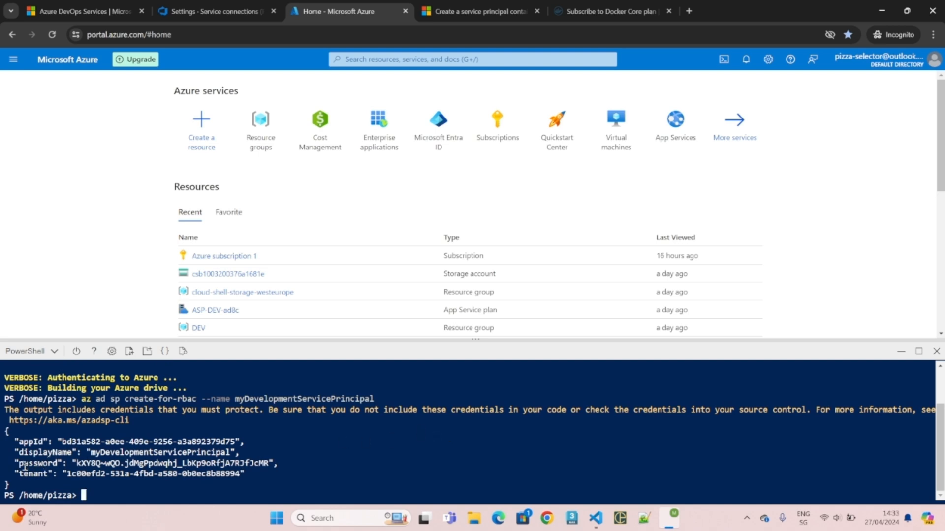
{"action": "left_click_drag", "start_coordinate": [24, 465], "coordinate": [136, 462]}
- Copy the generated password into the connection form's Service principal key field
{"action": "left_click", "coordinate": [169, 462]}
{"action": "left_click_drag", "start_coordinate": [268, 463], "coordinate": [75, 464]}
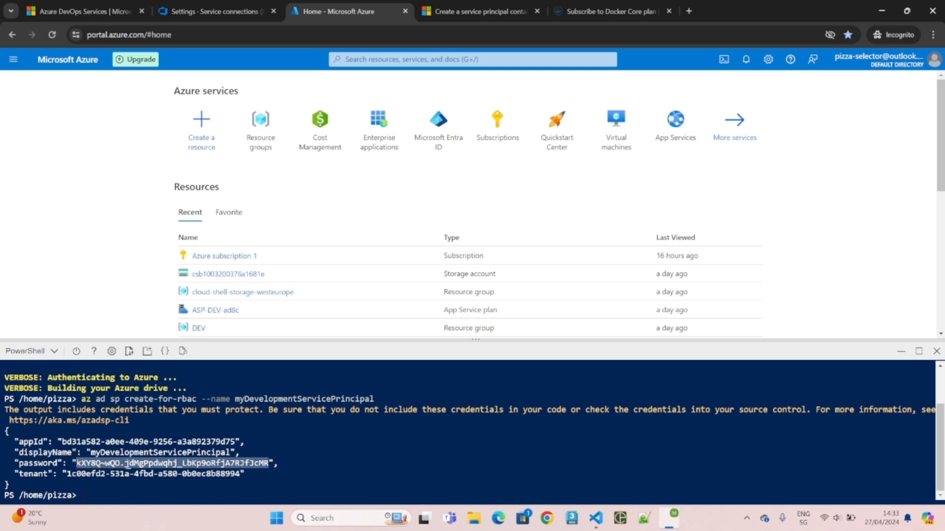
{"action": "right_click", "coordinate": [141, 465]}
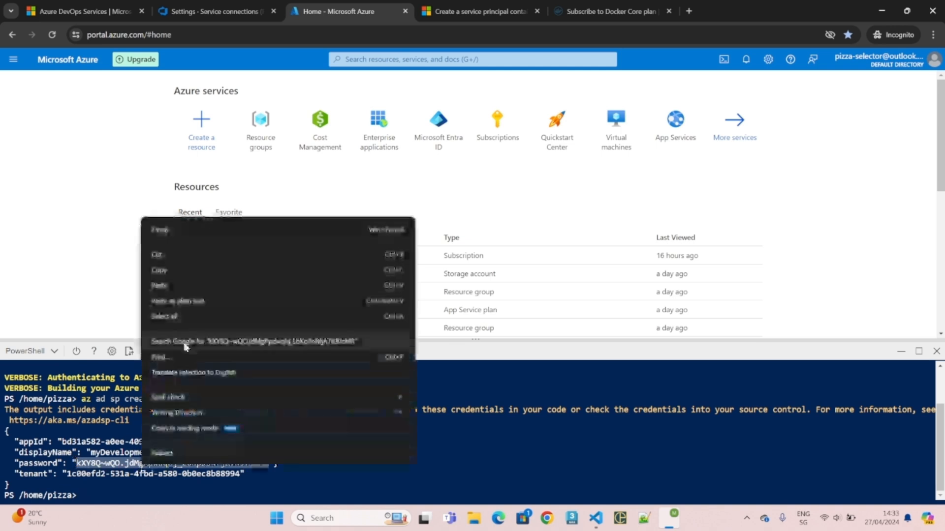
{"action": "left_click", "coordinate": [170, 271]}
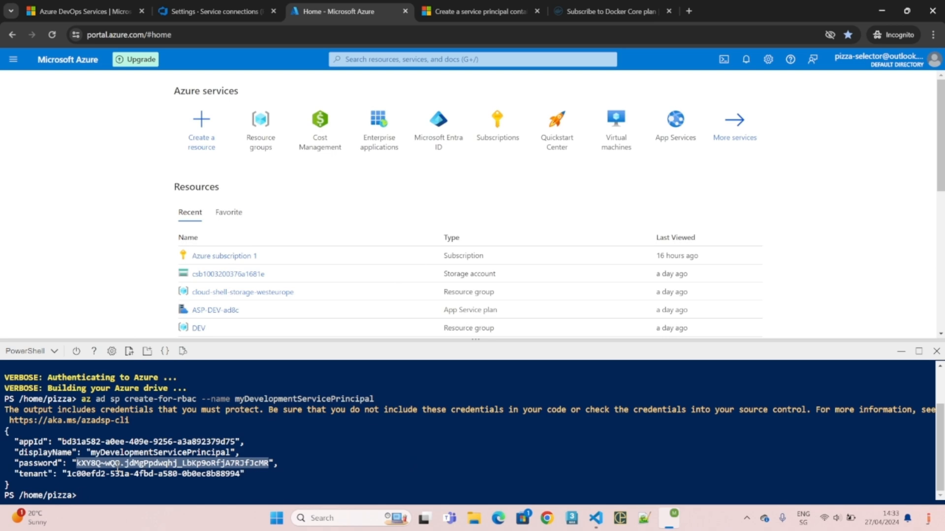
{"action": "left_click", "coordinate": [118, 470]}
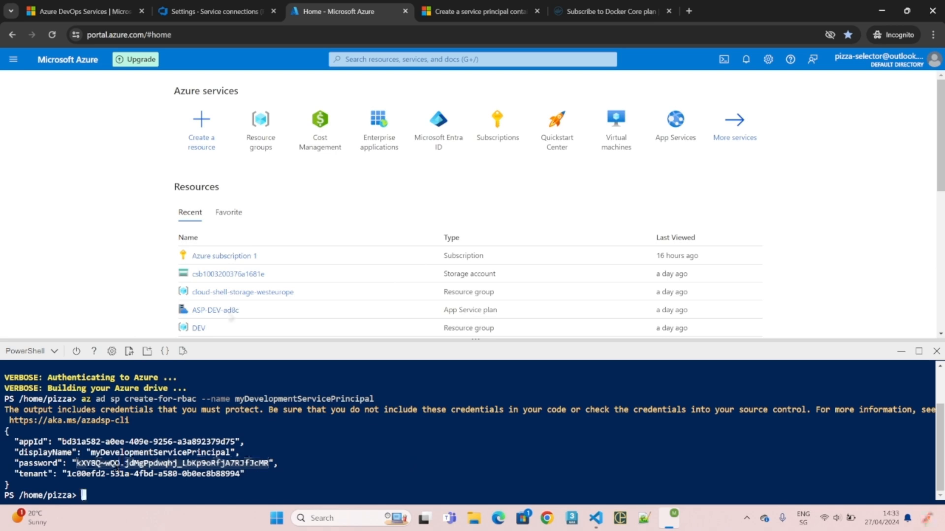
{"action": "left_click", "coordinate": [223, 14]}
{"action": "left_click", "coordinate": [719, 465]}
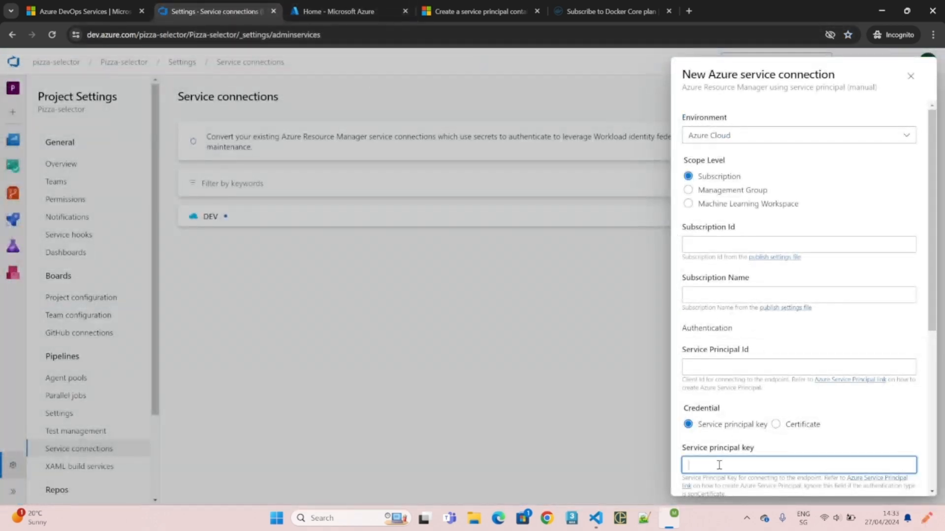
{"action": "right_click", "coordinate": [719, 465]}
{"action": "left_click", "coordinate": [745, 339]}
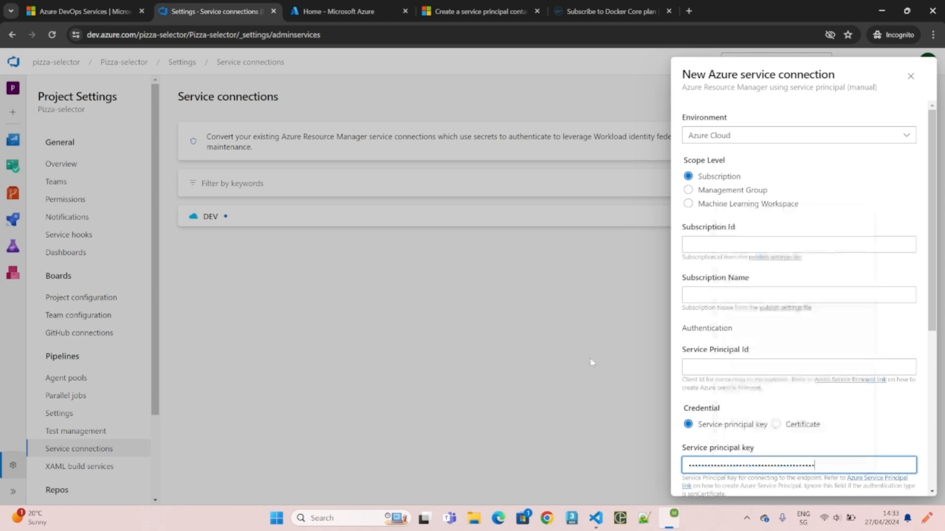
- Copy the tenant value from the Cloud Shell output into the Tenant ID field
{"action": "left_click", "coordinate": [306, 12]}
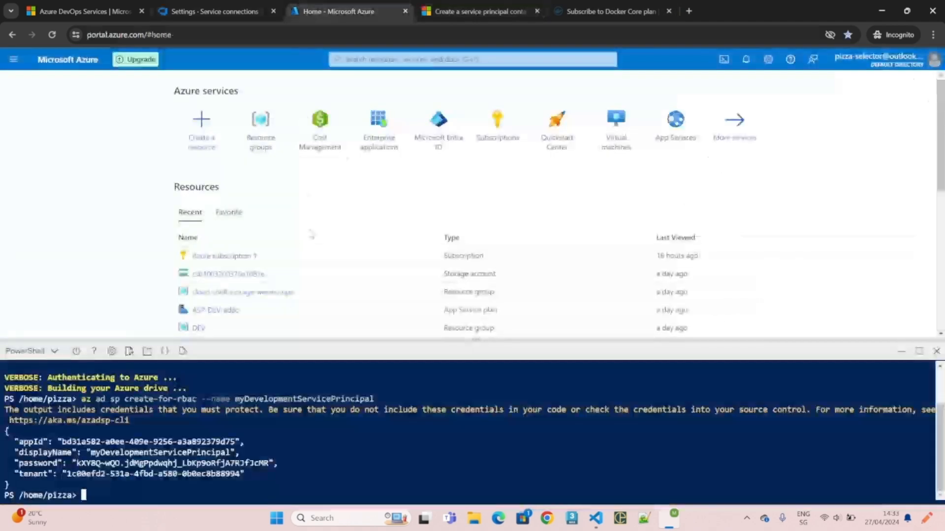
{"action": "left_click_drag", "start_coordinate": [67, 474], "coordinate": [236, 475]}
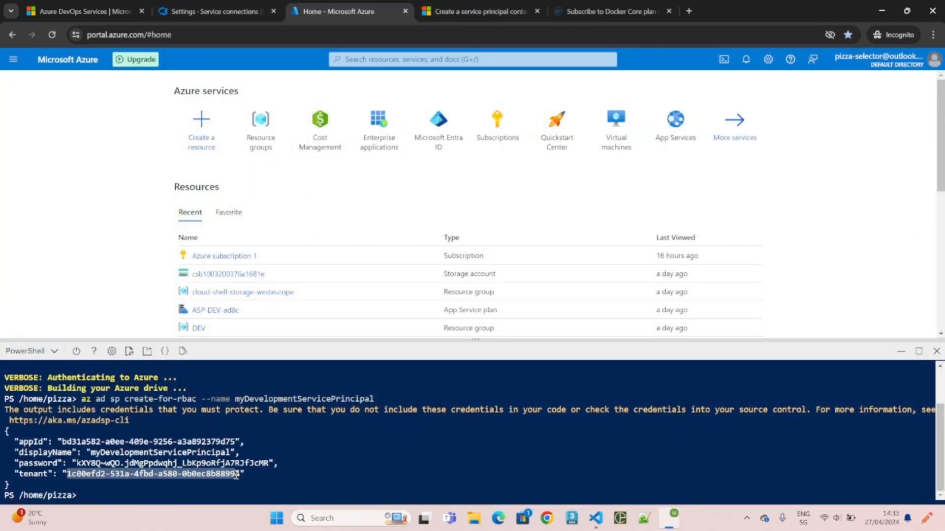
{"action": "right_click", "coordinate": [236, 476]}
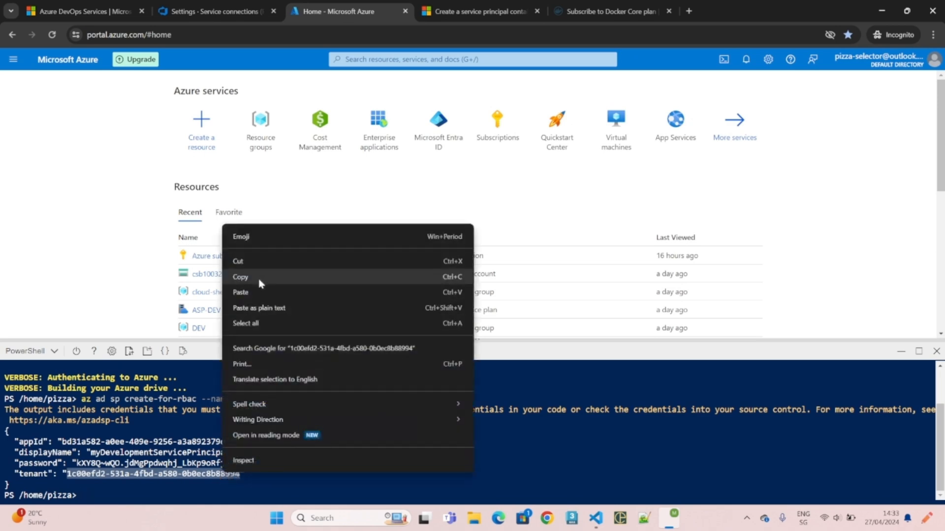
{"action": "left_click", "coordinate": [261, 276]}
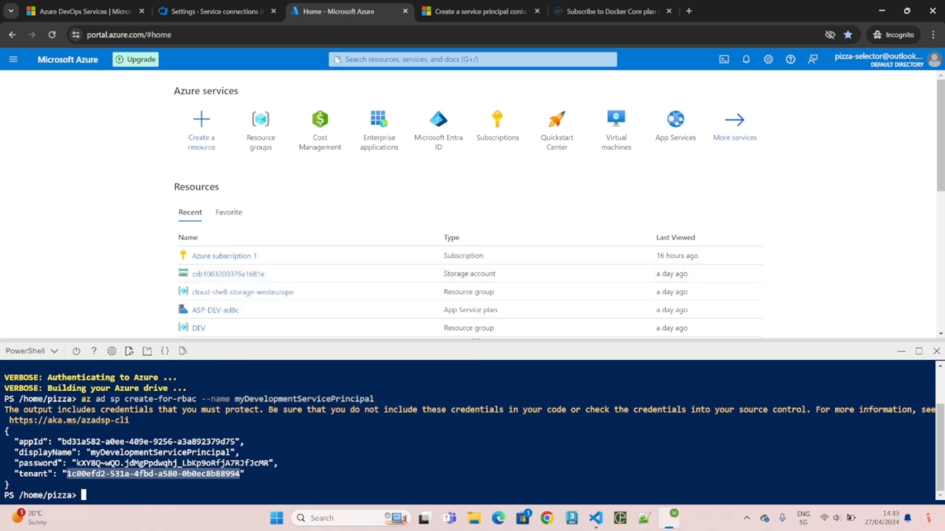
{"action": "left_click", "coordinate": [232, 12]}
{"action": "scroll", "coordinate": [715, 361], "scroll_direction": "down", "scroll_amount": 5}
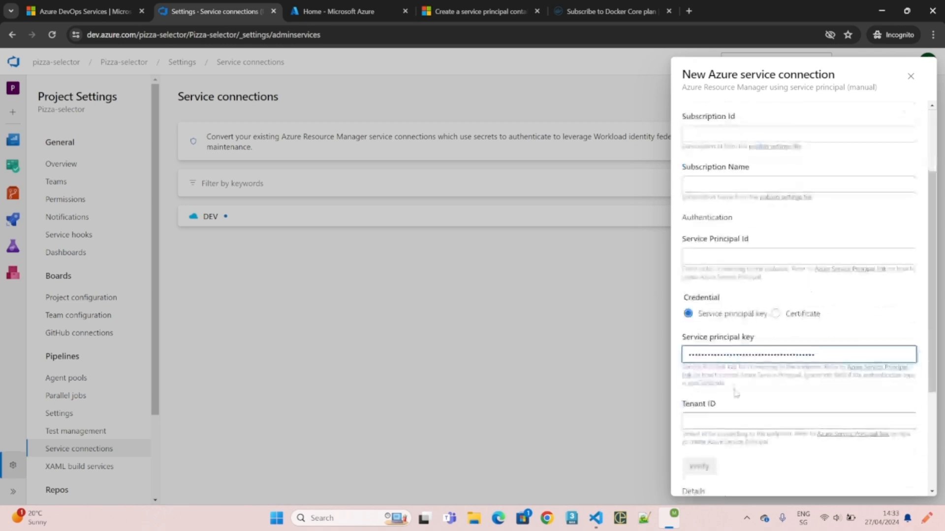
{"action": "left_click", "coordinate": [702, 309]}
{"action": "right_click", "coordinate": [702, 310]}
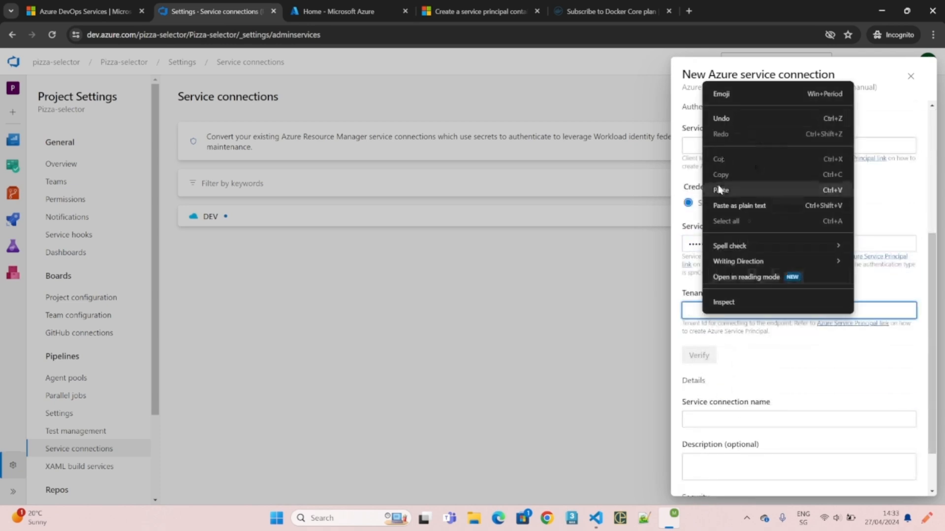
{"action": "left_click", "coordinate": [721, 190]}
- Copy the appId value into the Service Principal Id field
{"action": "left_click", "coordinate": [334, 11]}
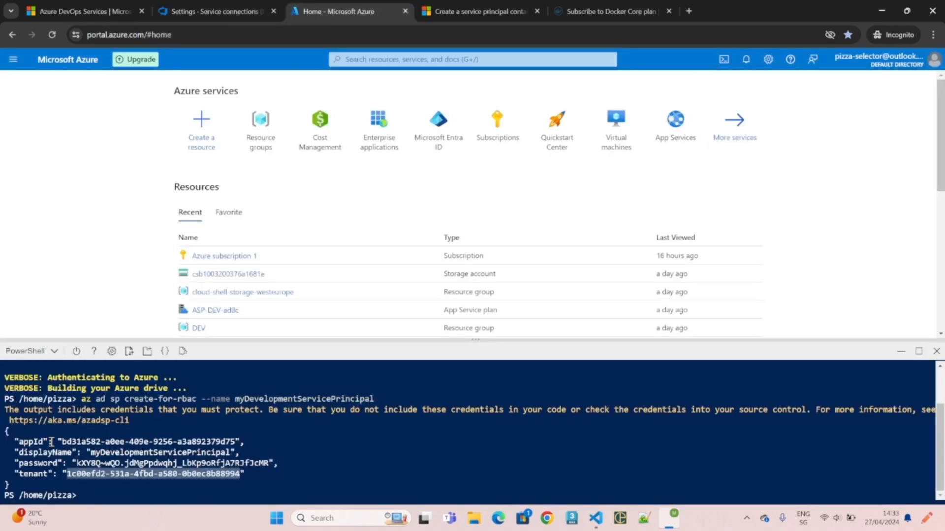
{"action": "left_click_drag", "start_coordinate": [61, 442], "coordinate": [236, 442]}
{"action": "right_click", "coordinate": [220, 444]}
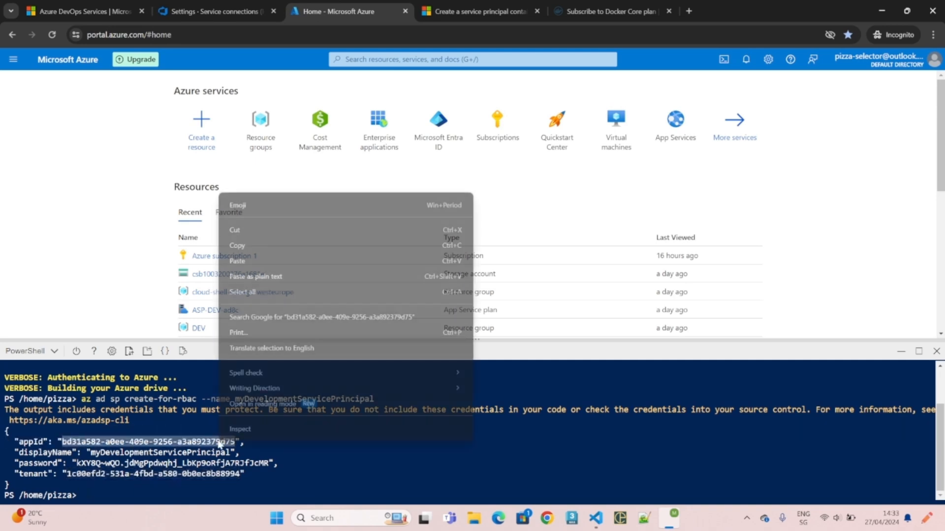
{"action": "left_click", "coordinate": [241, 246]}
{"action": "left_click", "coordinate": [214, 11]}
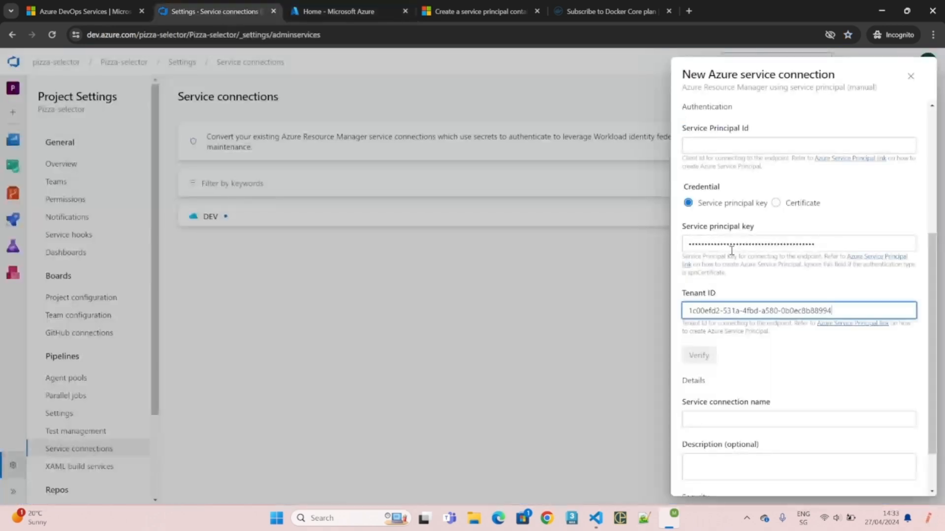
{"action": "scroll", "coordinate": [730, 254], "scroll_direction": "up", "scroll_amount": 4}
{"action": "left_click", "coordinate": [717, 311]}
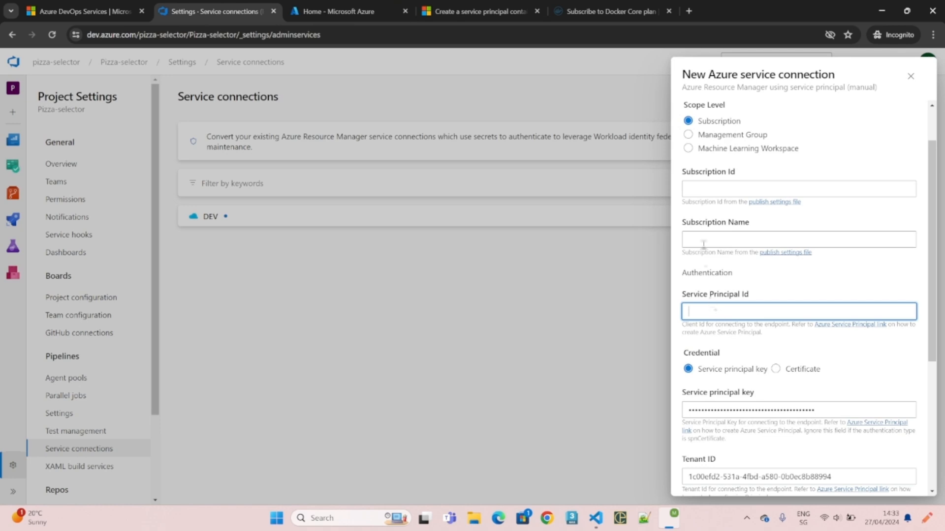
{"action": "right_click", "coordinate": [707, 312]}
{"action": "left_click", "coordinate": [742, 202]}
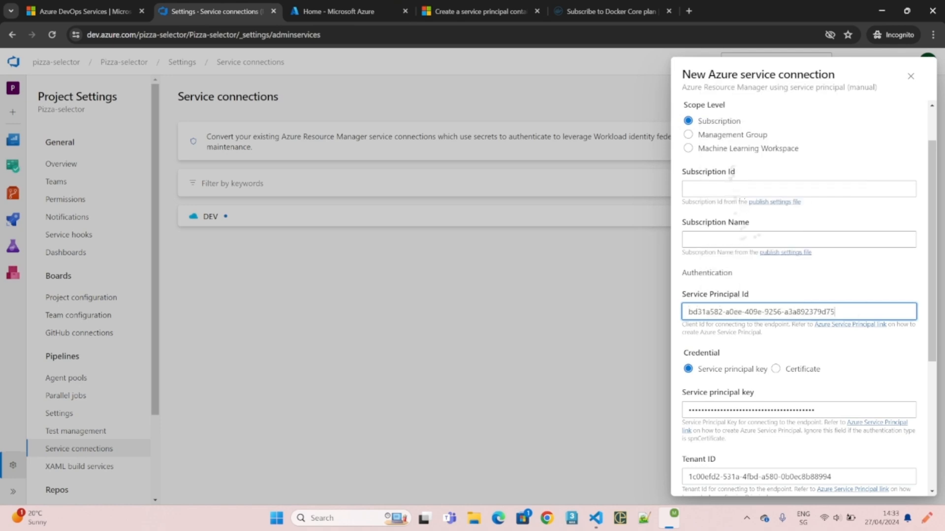
{"action": "left_click", "coordinate": [339, 12]}
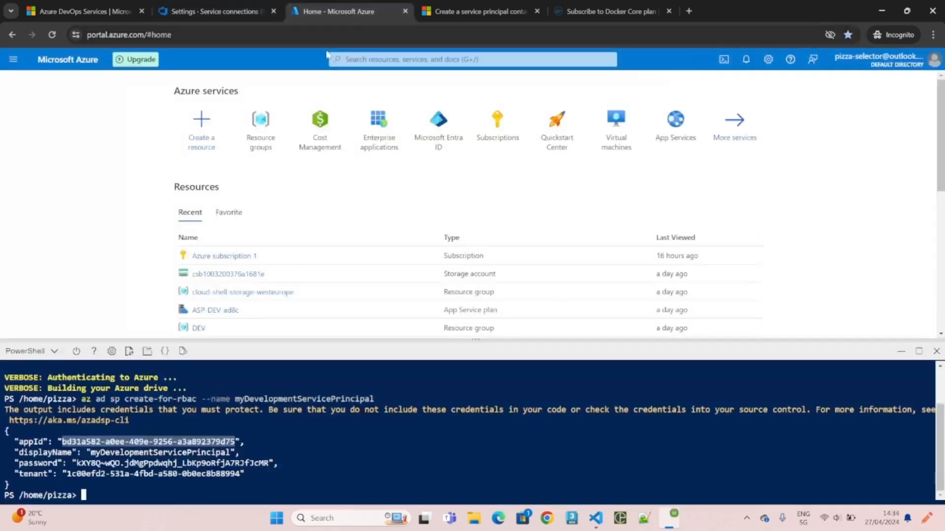
- Copy the pizza-selector-ui-dev web app's subscription ID into the Subscription Id field
{"action": "left_click", "coordinate": [199, 328]}
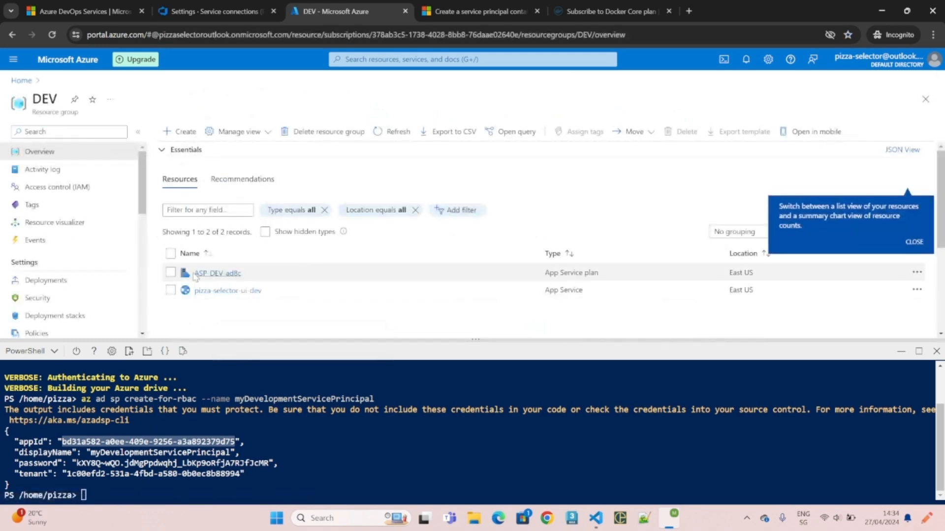
{"action": "left_click", "coordinate": [217, 291]}
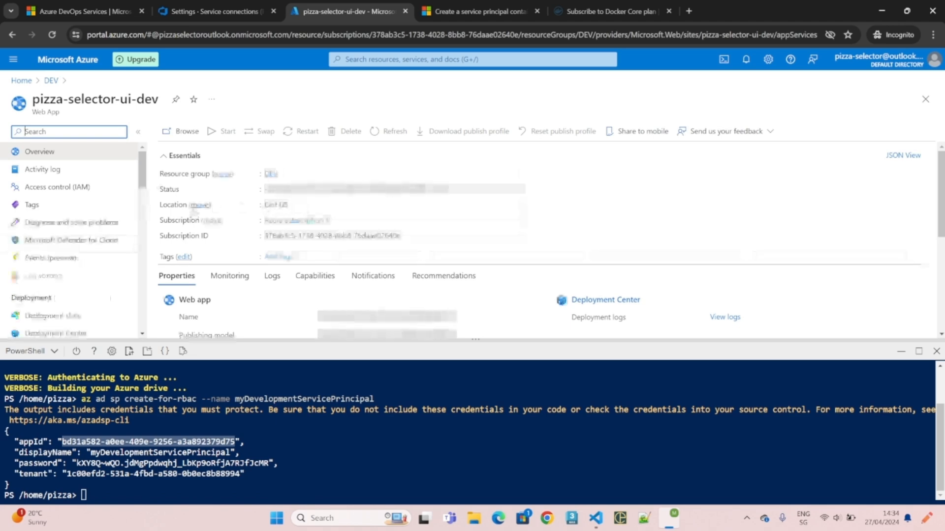
{"action": "left_click_drag", "start_coordinate": [168, 226], "coordinate": [223, 220]}
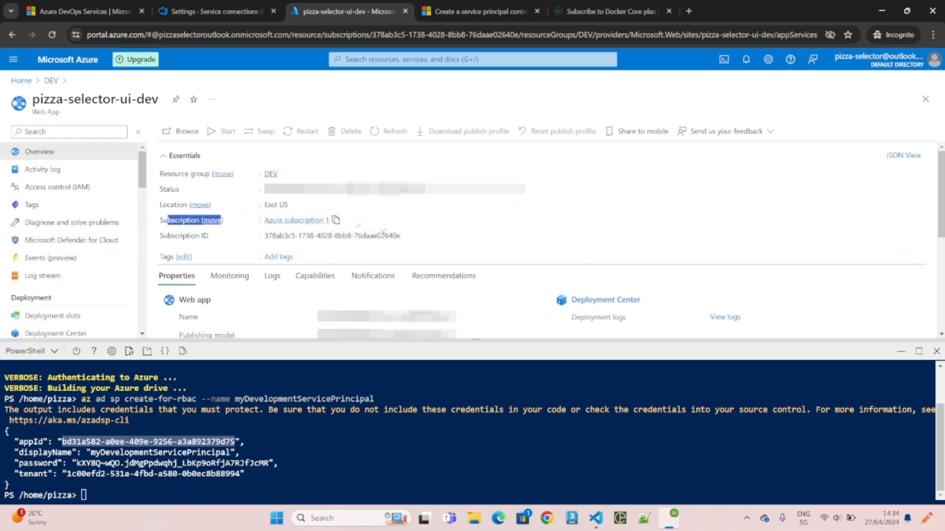
{"action": "left_click_drag", "start_coordinate": [376, 235], "coordinate": [328, 238]}
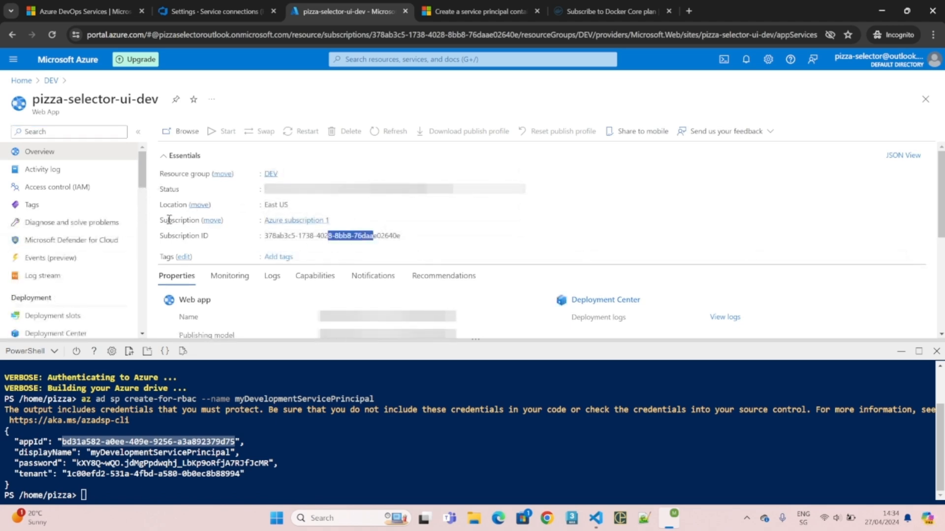
{"action": "left_click_drag", "start_coordinate": [168, 220], "coordinate": [172, 220]}
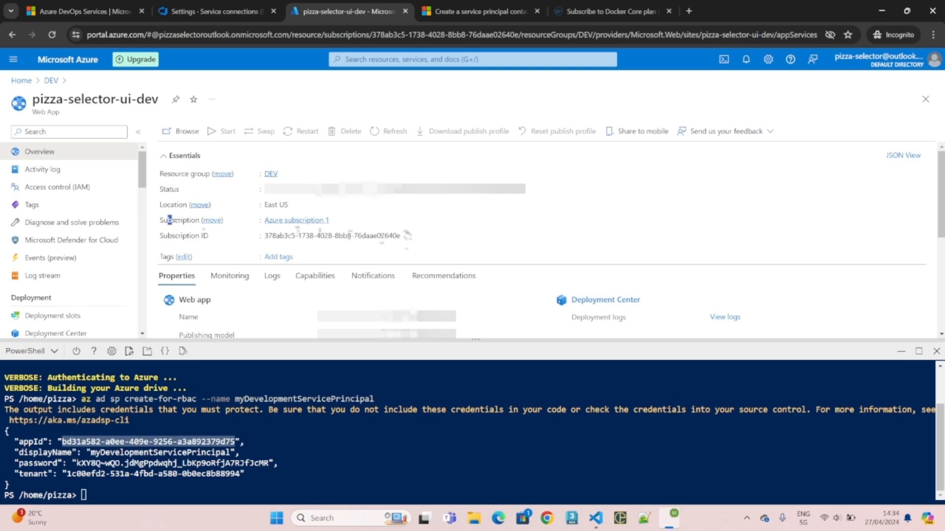
{"action": "left_click", "coordinate": [211, 12]}
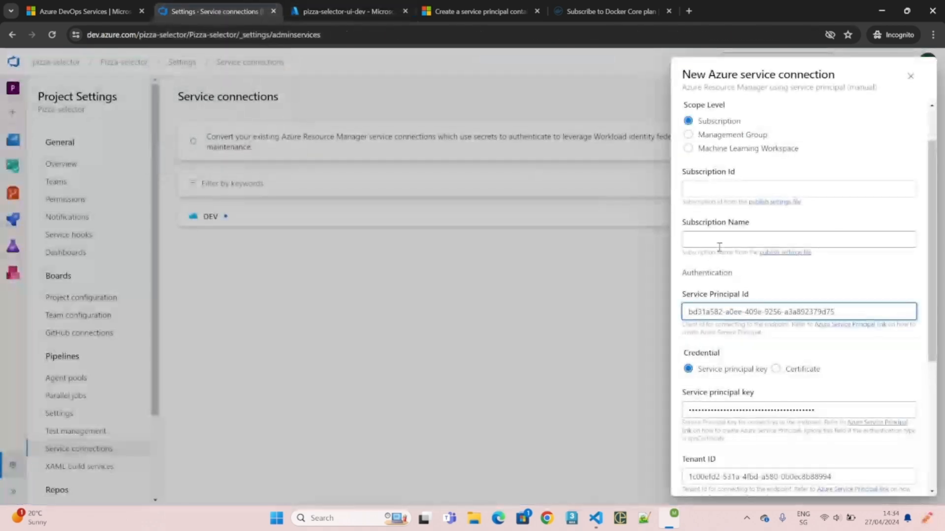
{"action": "left_click", "coordinate": [707, 189]}
{"action": "right_click", "coordinate": [707, 190]}
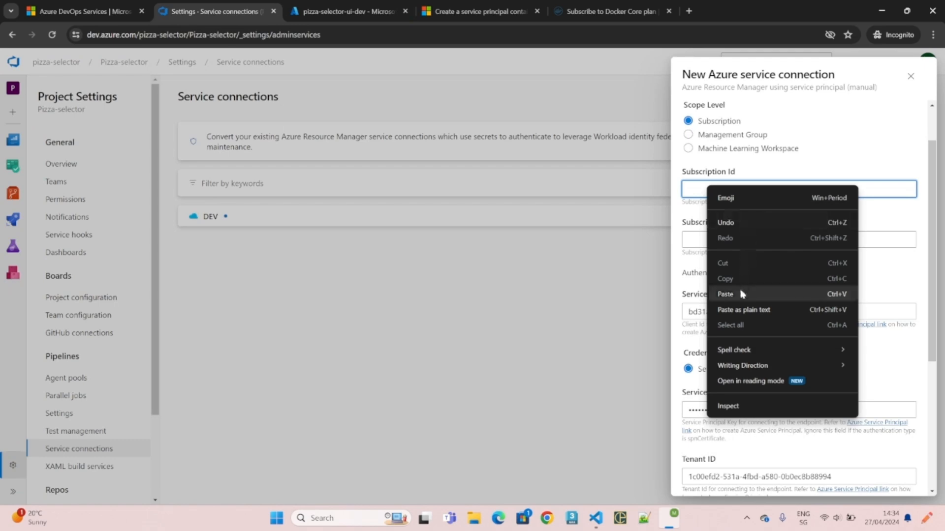
{"action": "left_click", "coordinate": [742, 293]}
- Paste the subscription name 'Azure subscription 1' into the Subscription Name field
{"action": "left_click", "coordinate": [344, 11]}
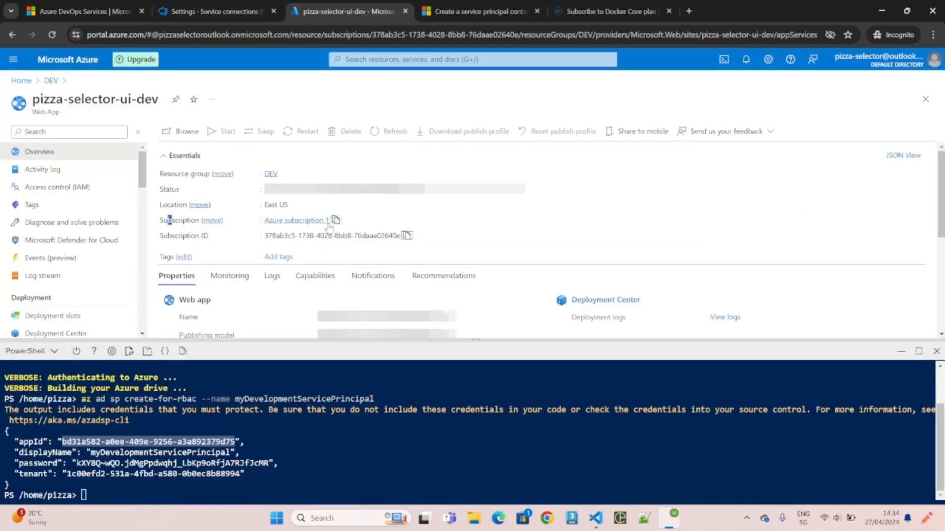
{"action": "left_click", "coordinate": [211, 11]}
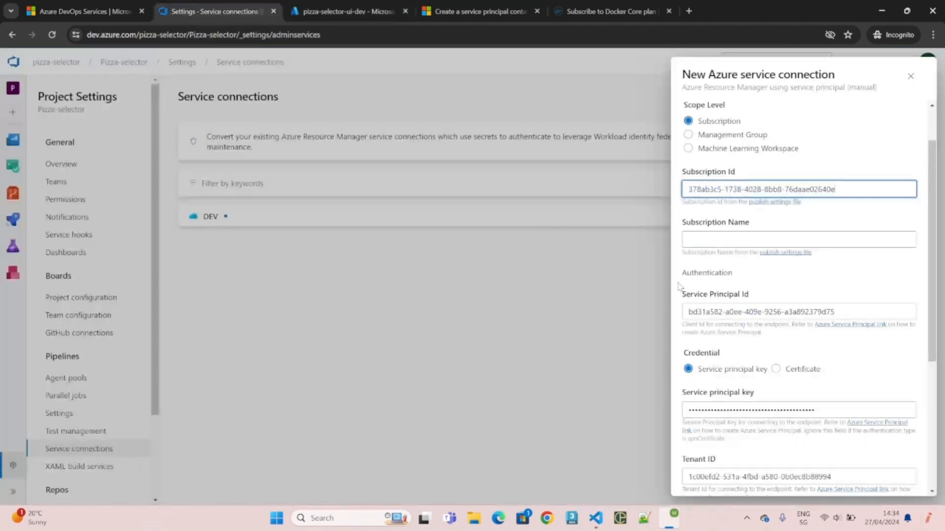
{"action": "left_click", "coordinate": [705, 242]}
{"action": "right_click", "coordinate": [705, 245]}
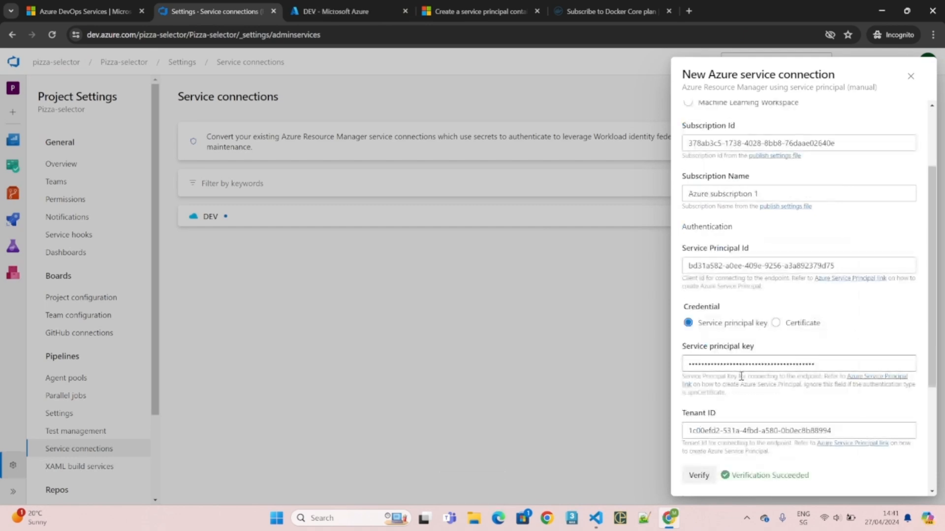
- Verify the details, name the connection myDevelopmentServicePrincipal, and save it
{"action": "left_click", "coordinate": [700, 478]}
{"action": "scroll", "coordinate": [796, 419], "scroll_direction": "down", "scroll_amount": 4}
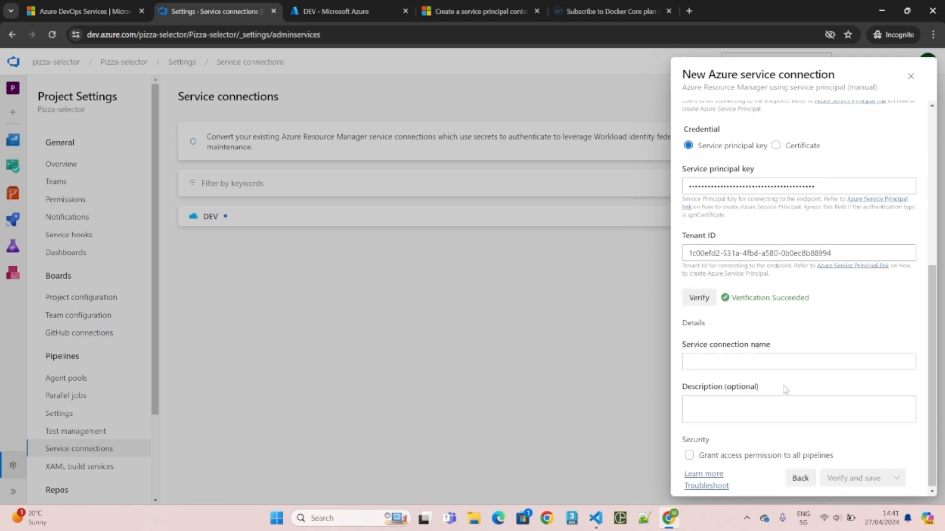
{"action": "left_click", "coordinate": [770, 361]}
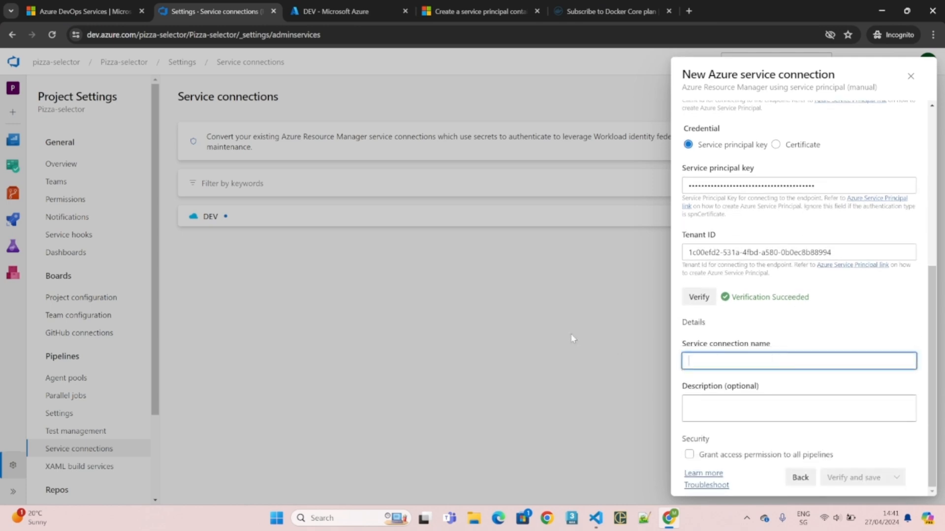
{"action": "type", "text": "DE"}
{"action": "key", "text": "BackSpace"}
{"action": "key", "text": "BackSpace"}
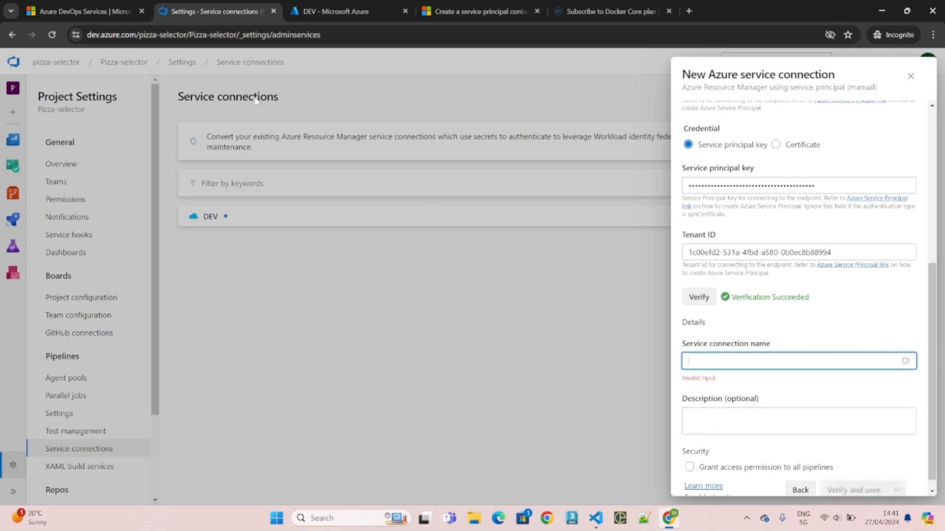
{"action": "left_click", "coordinate": [336, 11]}
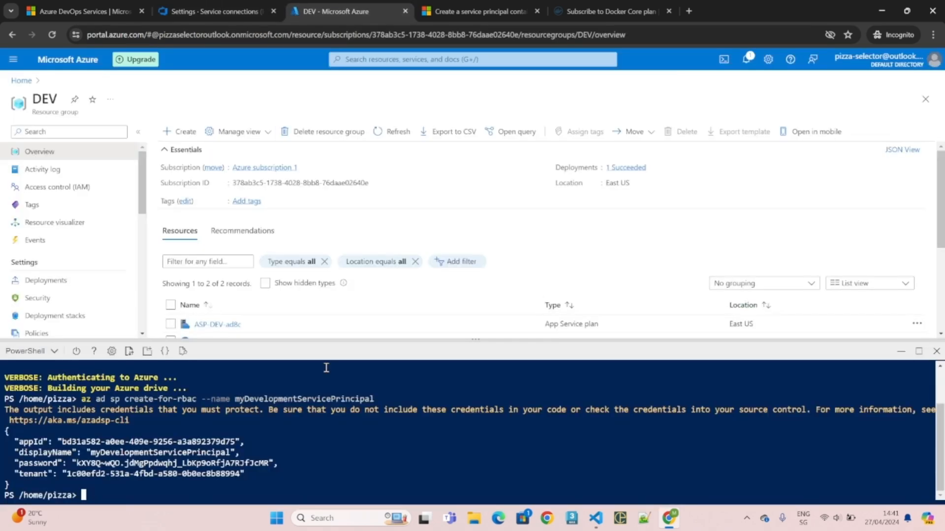
{"action": "double_click", "coordinate": [280, 399]}
{"action": "left_click", "coordinate": [214, 11]}
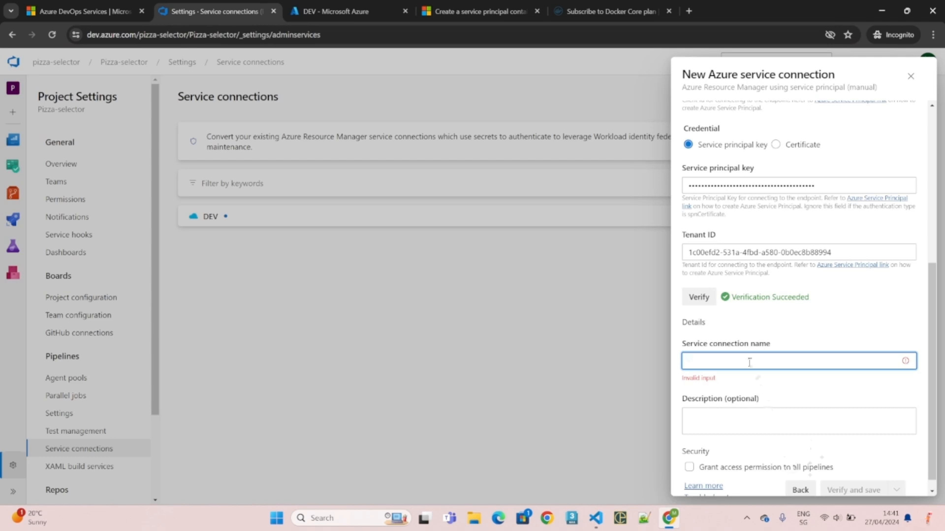
{"action": "key", "text": "ctrl+v"}
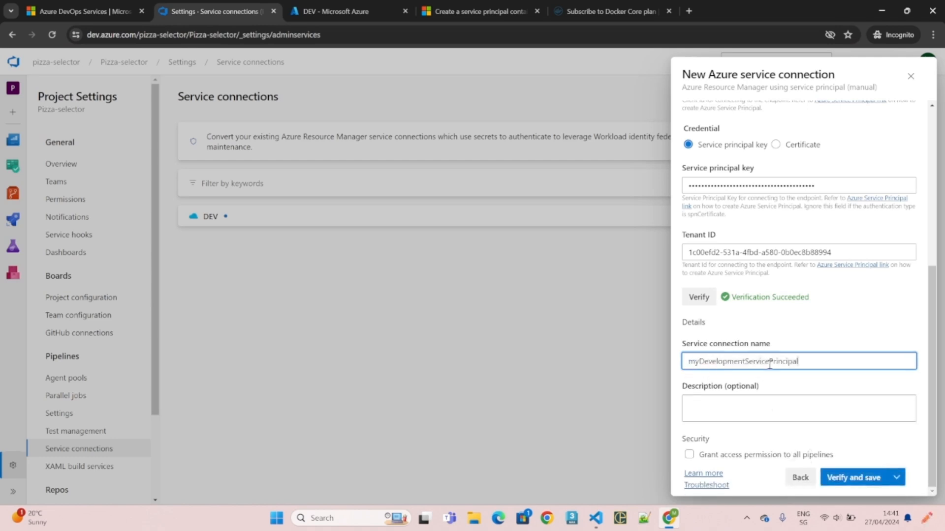
{"action": "left_click", "coordinate": [850, 480]}
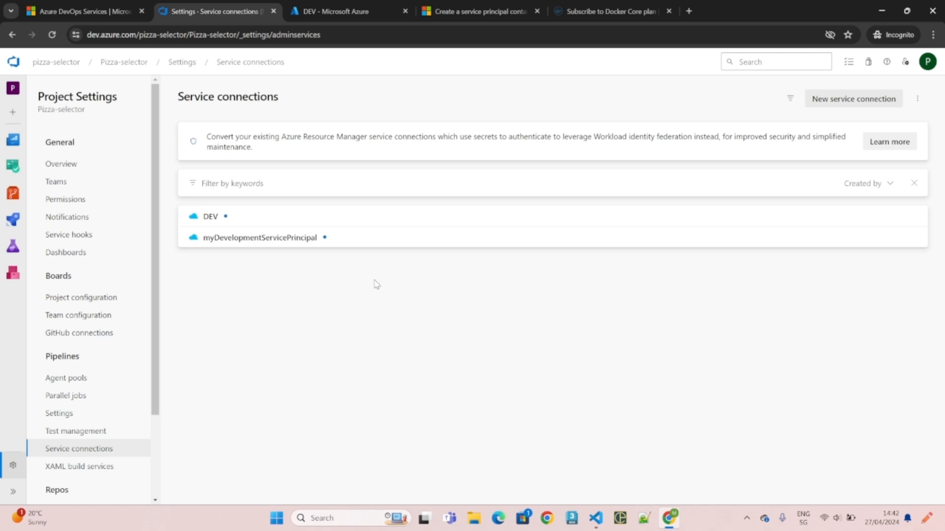
- Open the DEV resource group's Access control (IAM) and copy the service principal name
{"action": "left_click", "coordinate": [349, 15]}
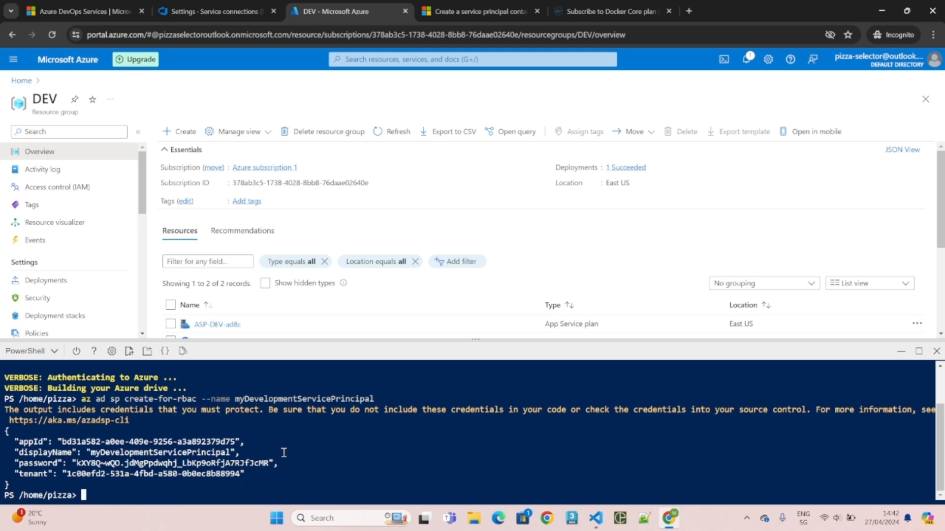
{"action": "double_click", "coordinate": [33, 98]}
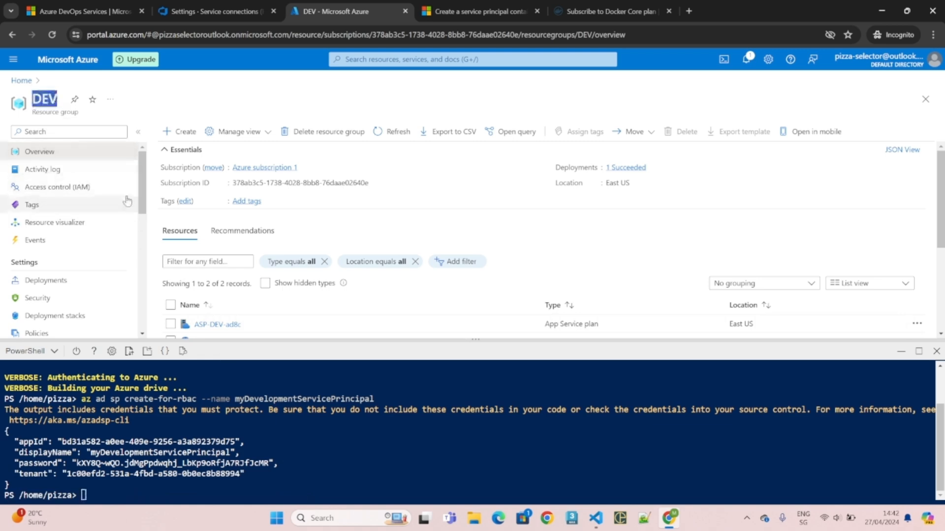
{"action": "left_click", "coordinate": [74, 196]}
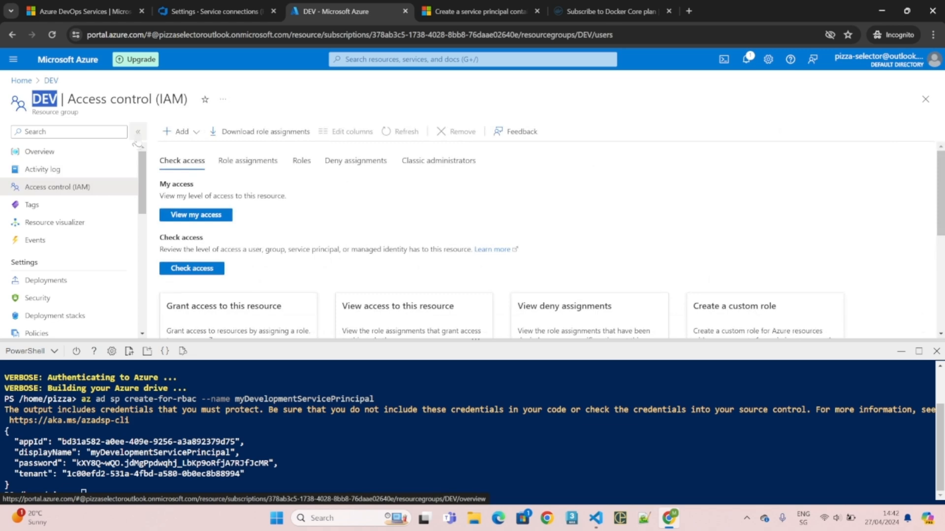
{"action": "double_click", "coordinate": [294, 399]}
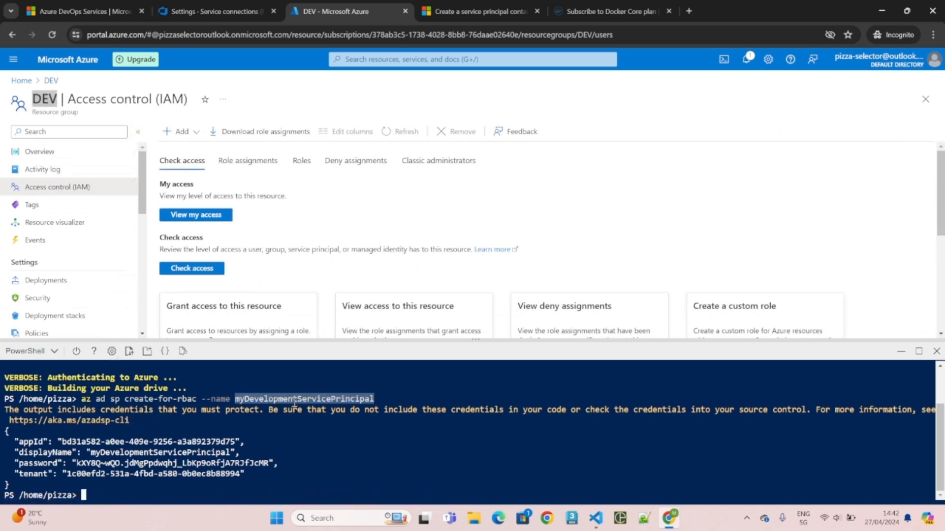
{"action": "key", "text": "ctrl+c"}
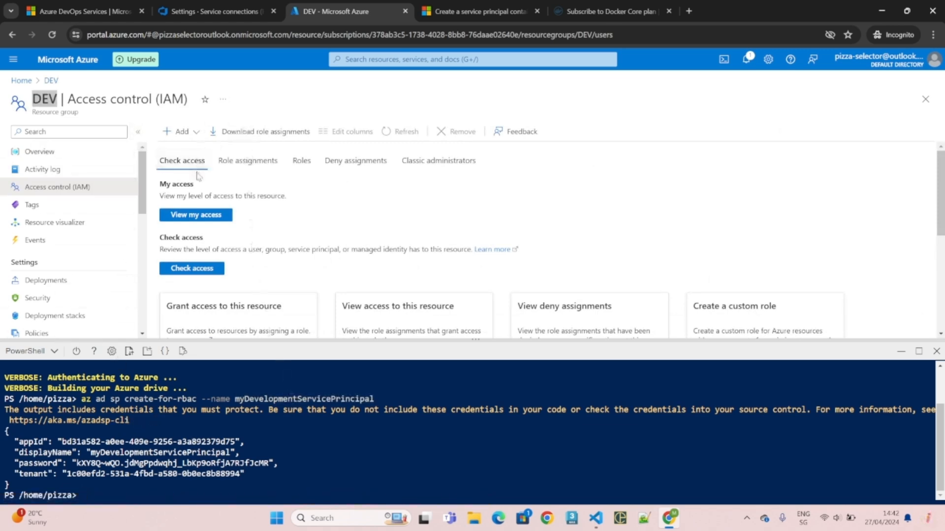
- Start a role assignment on DEV with the privileged Owner role
{"action": "left_click", "coordinate": [179, 132]}
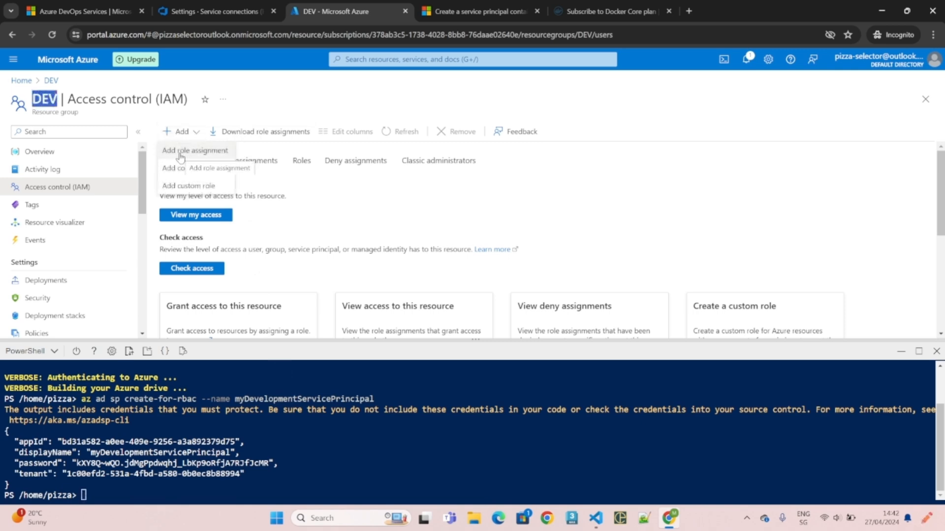
{"action": "left_click", "coordinate": [180, 156]}
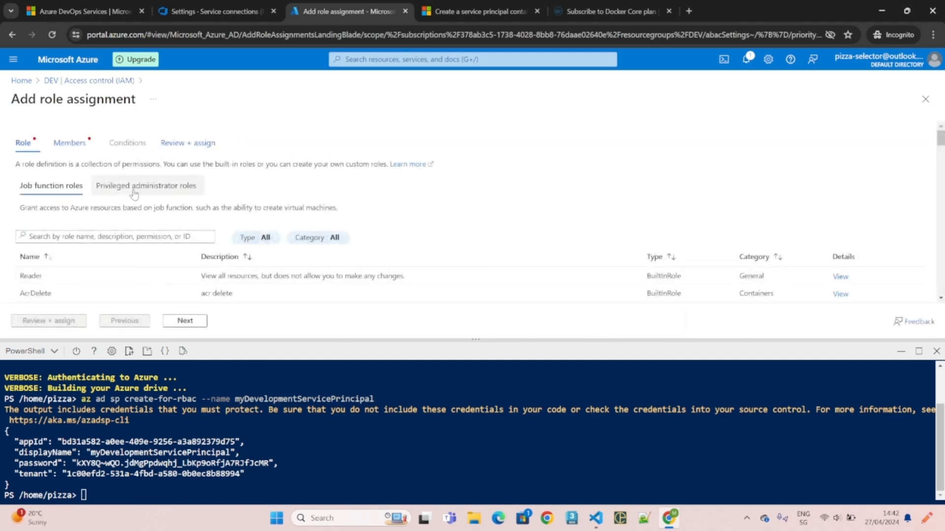
{"action": "left_click", "coordinate": [134, 191]}
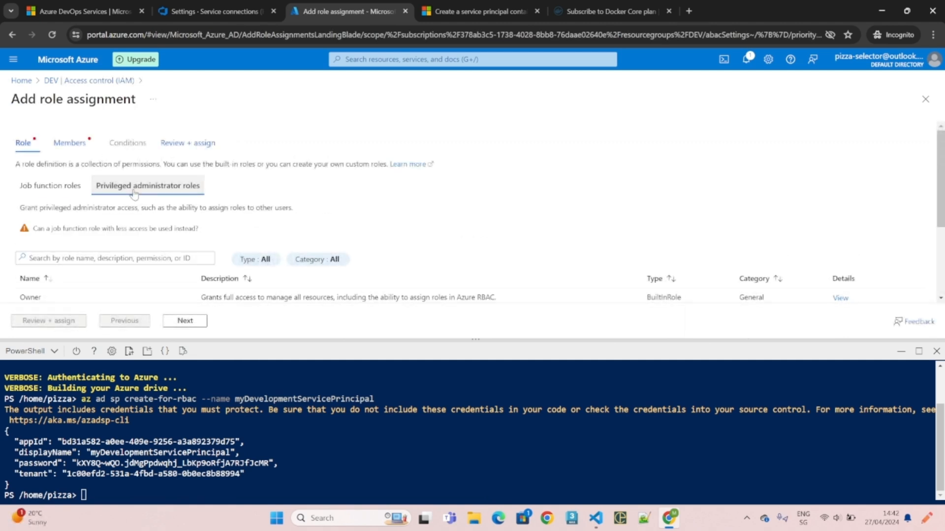
{"action": "left_click", "coordinate": [50, 299]}
{"action": "scroll", "coordinate": [59, 303], "scroll_direction": "down", "scroll_amount": 1}
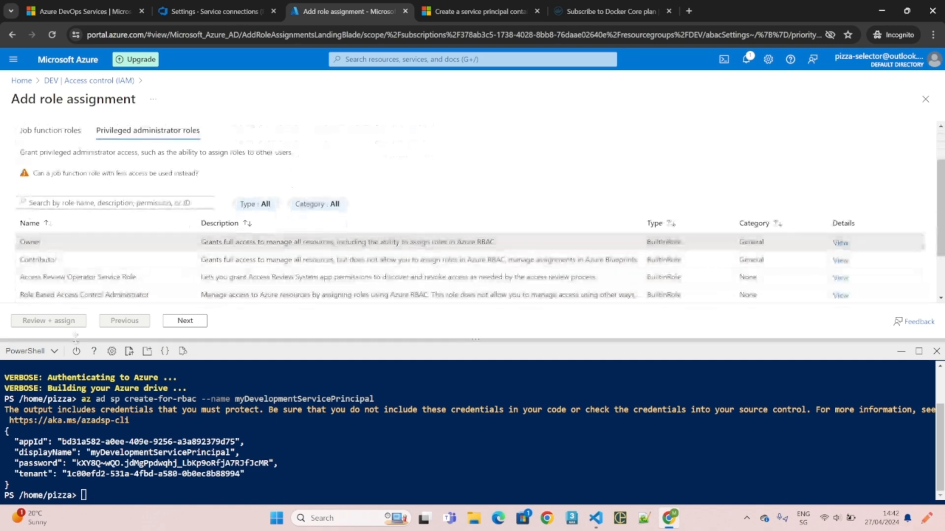
{"action": "left_click", "coordinate": [165, 323]}
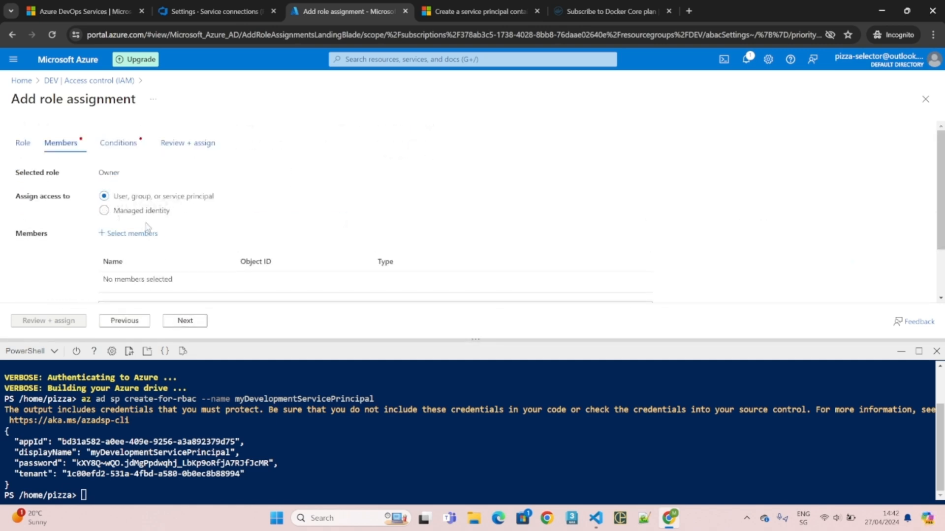
- Add myDevelopmentServicePrincipal as the member and allow it to assign all roles
{"action": "left_click", "coordinate": [132, 235]}
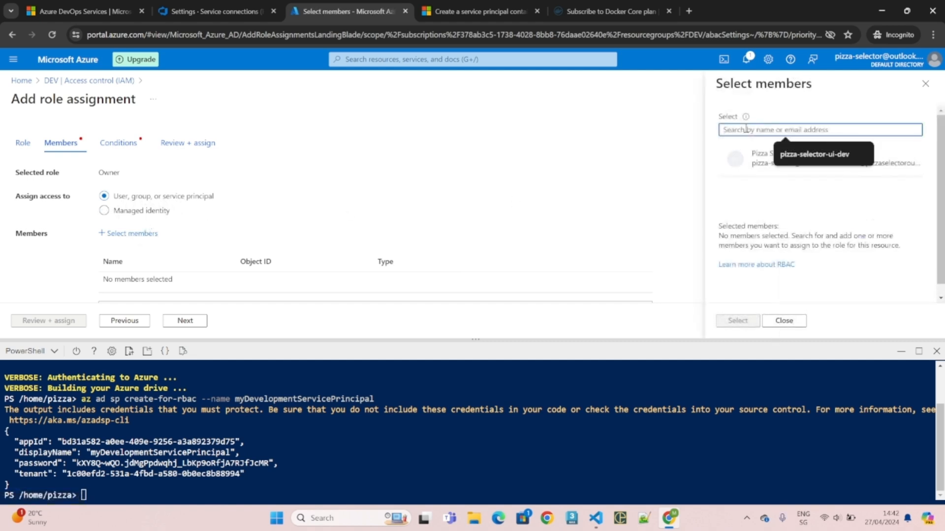
{"action": "key", "text": "ctrl+v"}
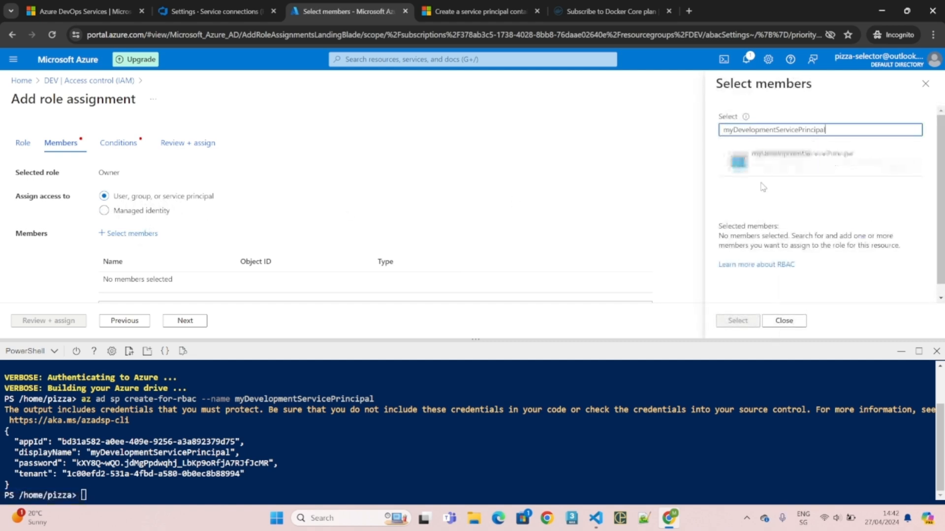
{"action": "left_click", "coordinate": [793, 169]}
{"action": "left_click", "coordinate": [741, 321]}
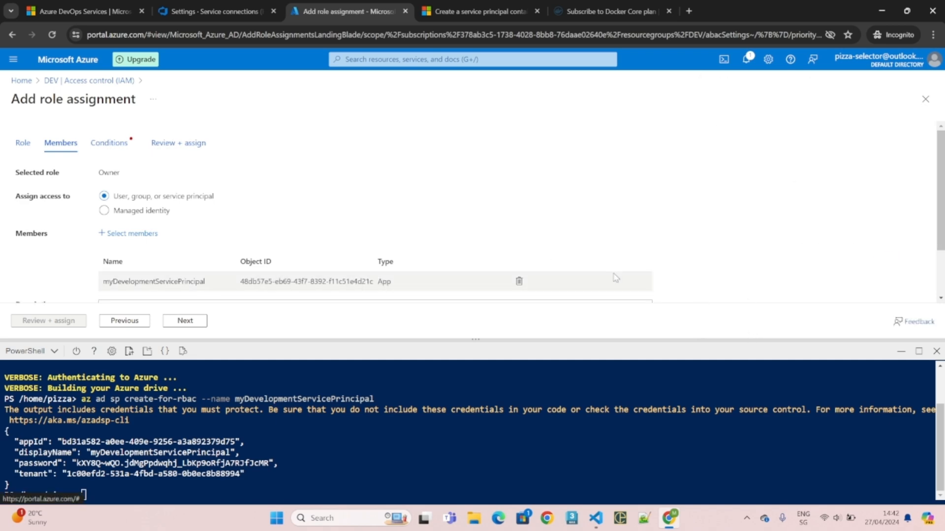
{"action": "left_click", "coordinate": [191, 324]}
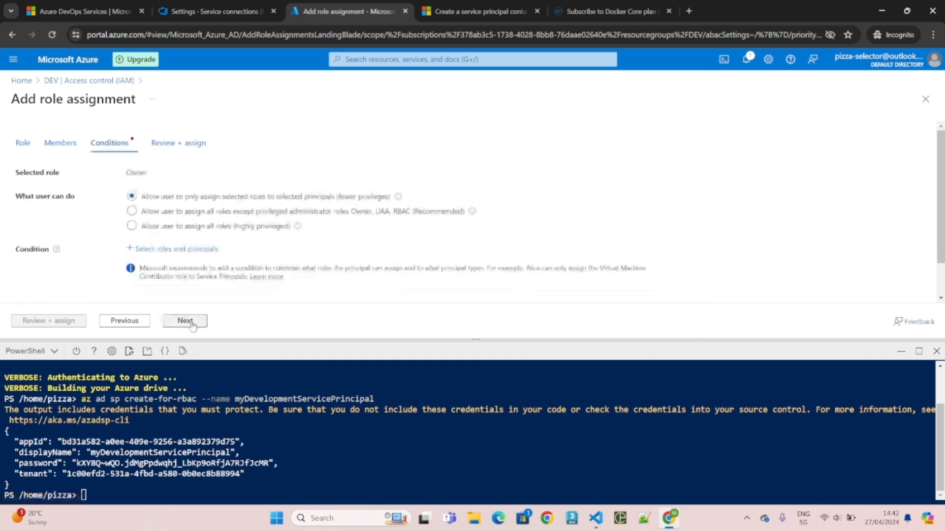
{"action": "left_click", "coordinate": [162, 228]}
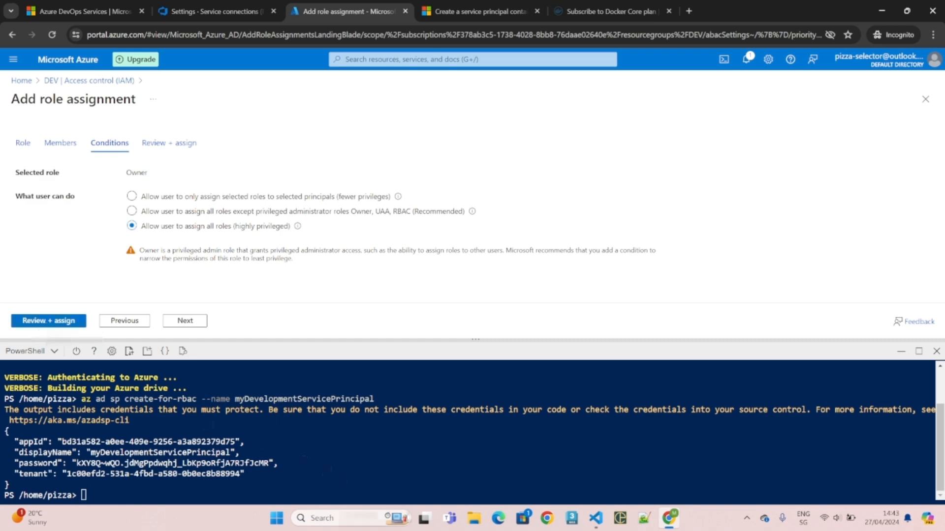
{"action": "key", "text": "ctrl+super+Right"}
{"action": "left_click", "coordinate": [581, 11]}
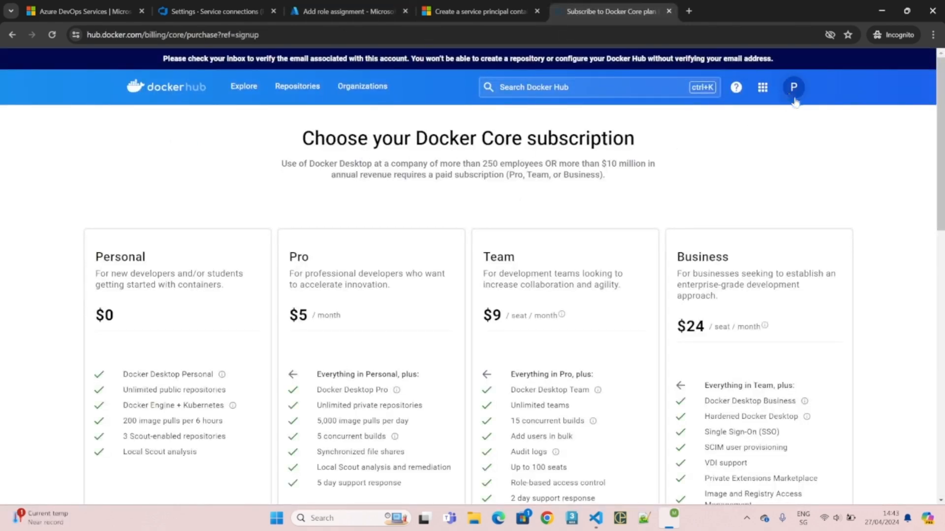
- Review the Docker subscription plans and continue with the free Personal plan
{"action": "left_click_drag", "start_coordinate": [337, 143], "coordinate": [573, 143]}
{"action": "left_click", "coordinate": [605, 157]}
{"action": "double_click", "coordinate": [110, 258]}
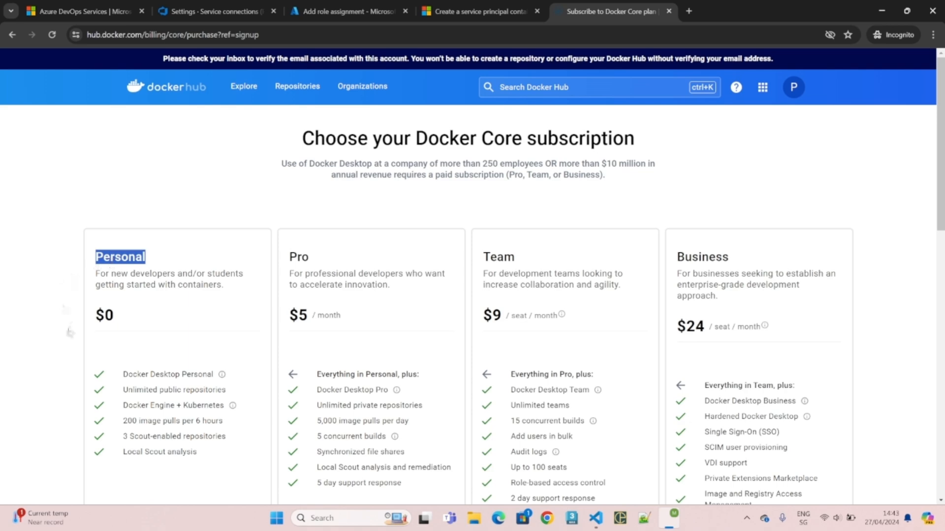
{"action": "left_click_drag", "start_coordinate": [129, 390], "coordinate": [219, 390]}
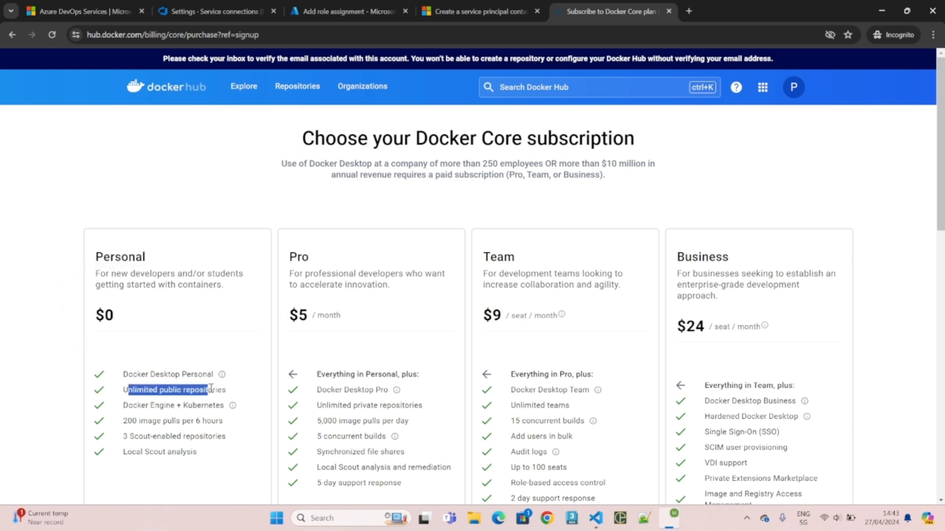
{"action": "left_click", "coordinate": [221, 392]}
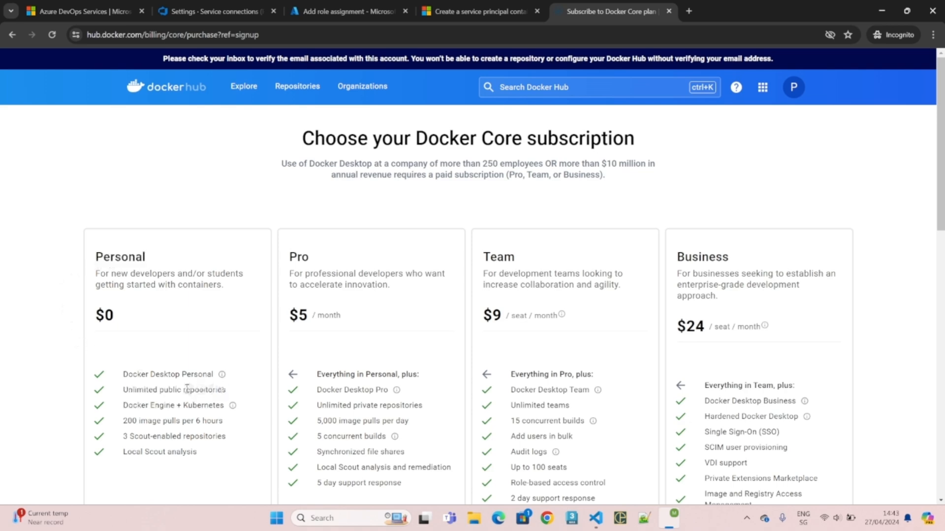
{"action": "scroll", "coordinate": [190, 390], "scroll_direction": "down", "scroll_amount": 3}
{"action": "scroll", "coordinate": [190, 391], "scroll_direction": "down", "scroll_amount": 3}
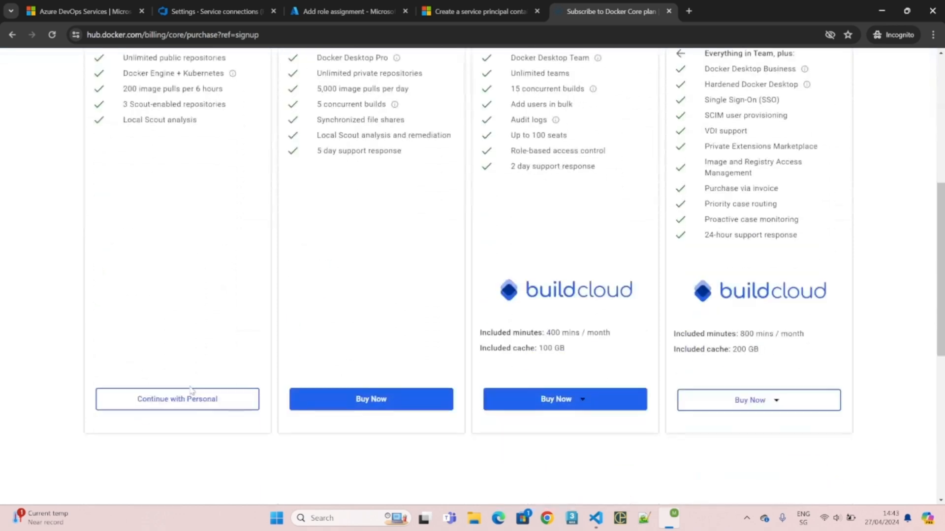
{"action": "left_click", "coordinate": [244, 398]}
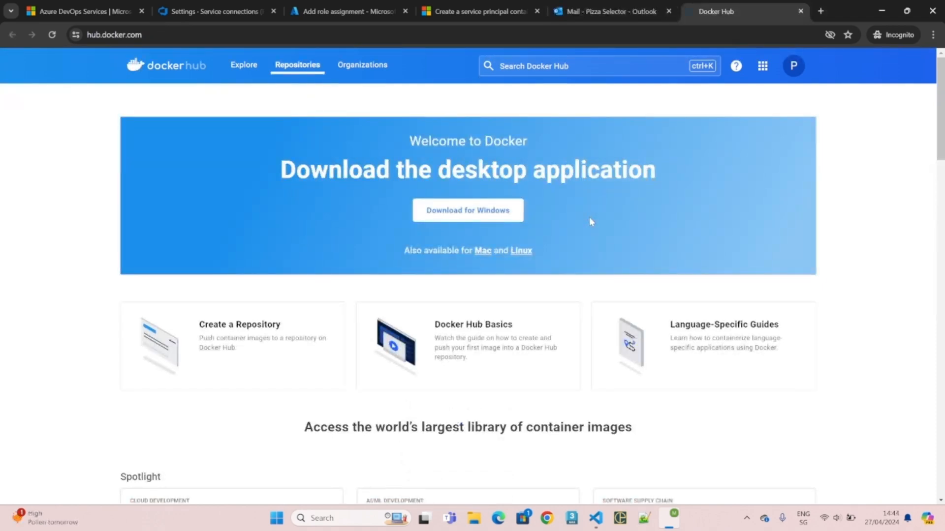
- Create a public Docker Hub repository named pizza-selector-ui
{"action": "left_click", "coordinate": [263, 347]}
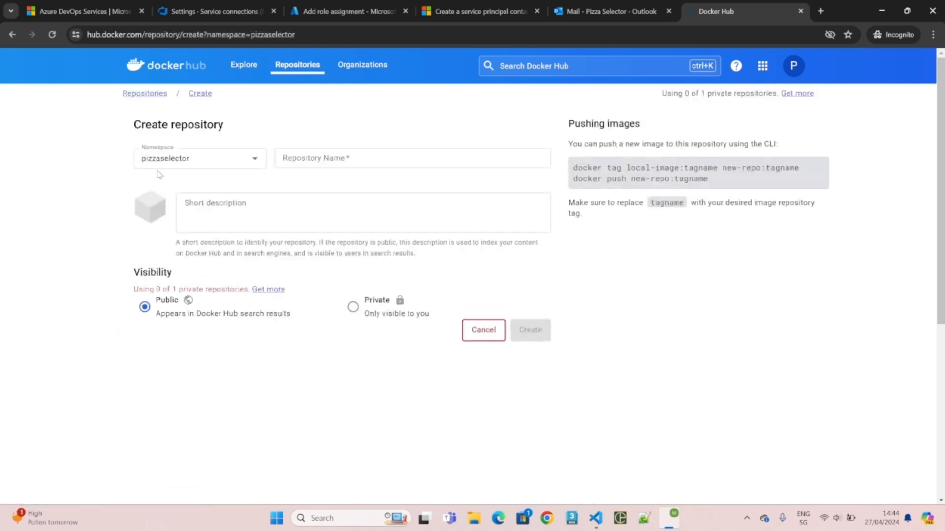
{"action": "left_click", "coordinate": [326, 158]}
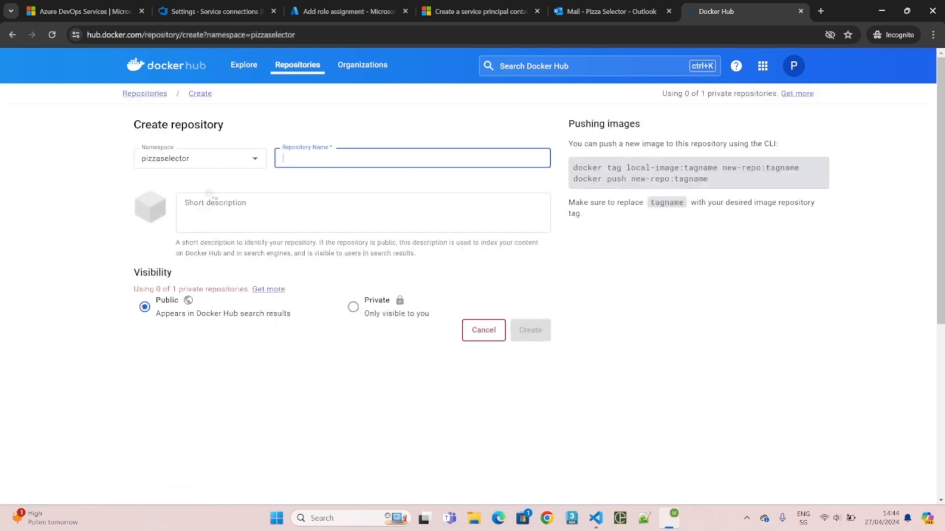
{"action": "type", "text": "pi"}
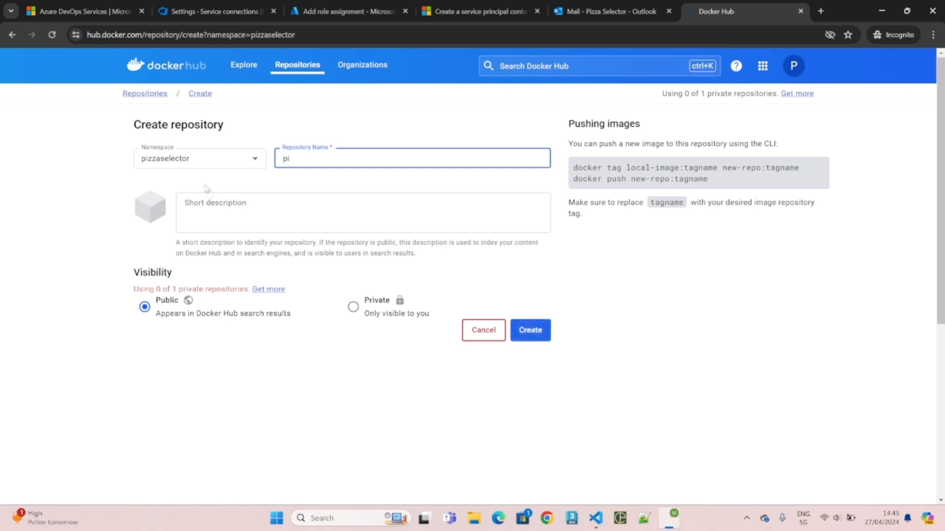
{"action": "type", "text": "zza-selector-ui"}
{"action": "key", "text": "ctrl+shift+Left"}
{"action": "key", "text": "ctrl+shift+Left"}
{"action": "left_click", "coordinate": [230, 216]}
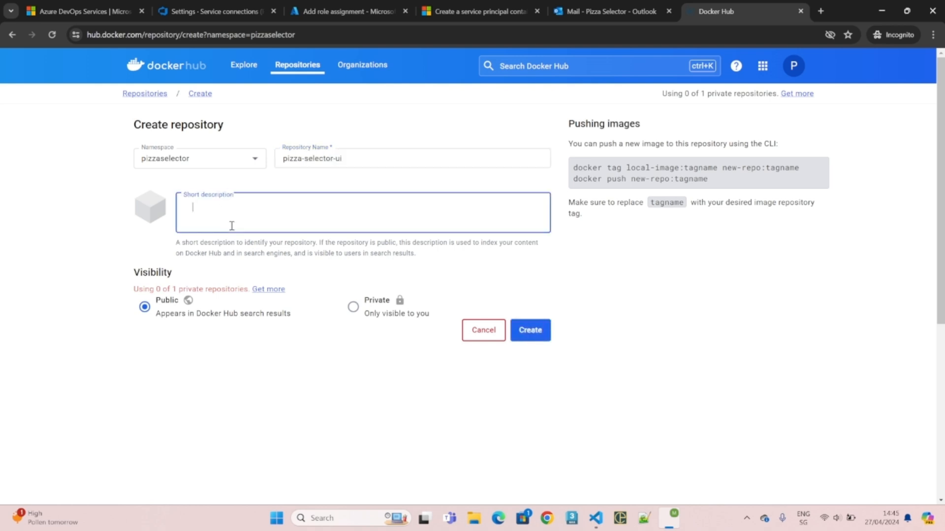
{"action": "left_click", "coordinate": [162, 315]}
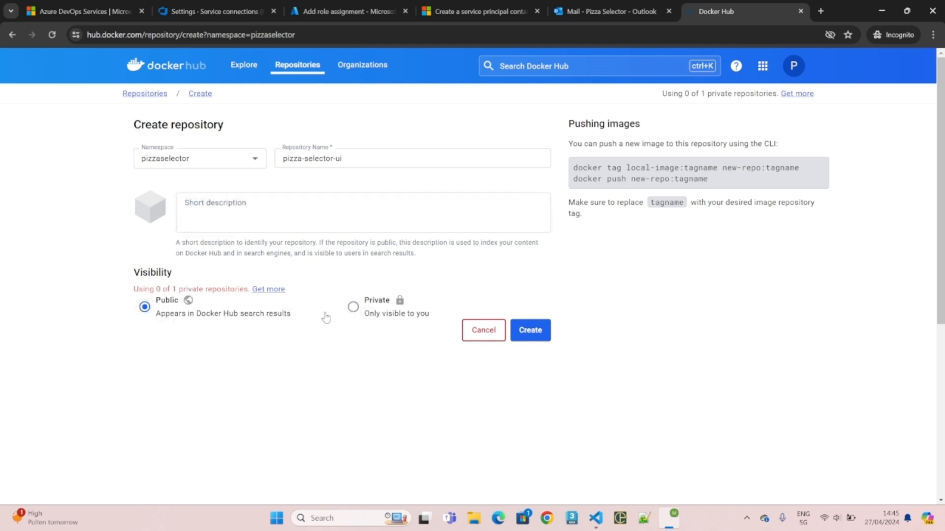
{"action": "left_click", "coordinate": [530, 337]}
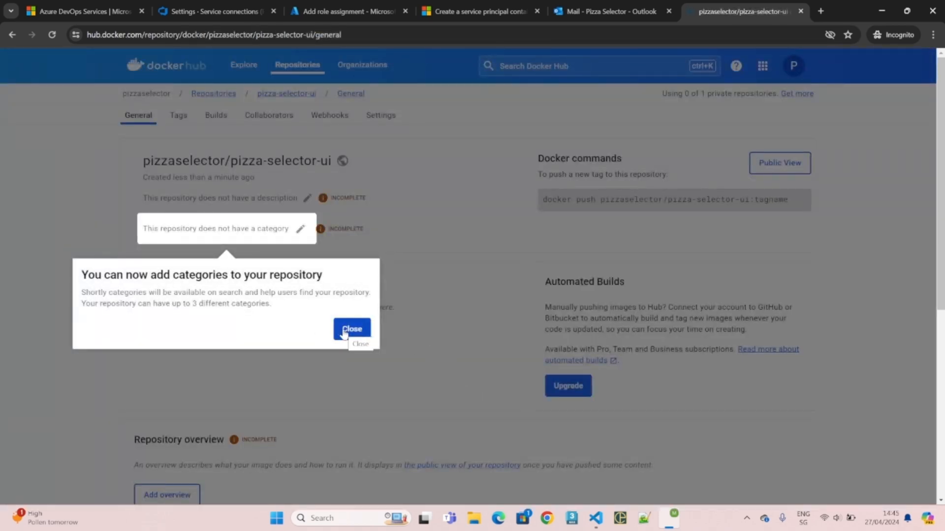
{"action": "left_click", "coordinate": [344, 333]}
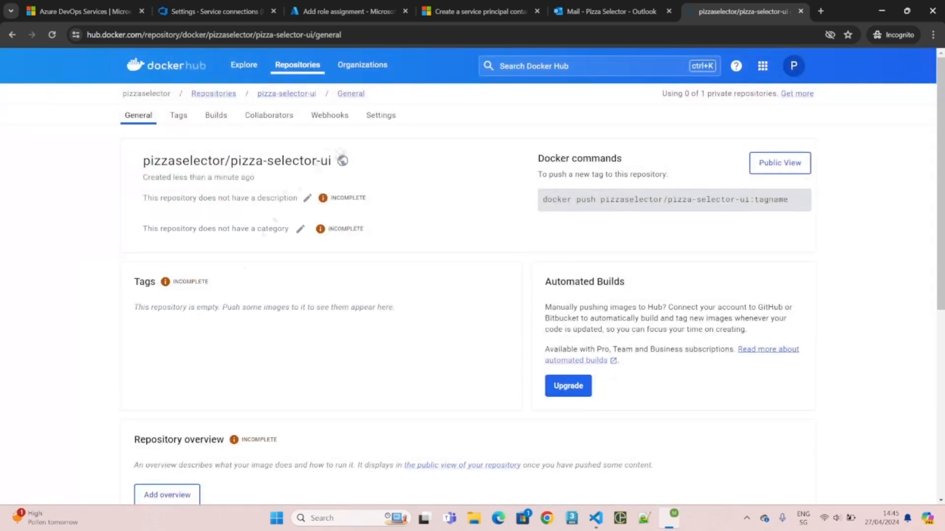
- Review the pizza-selector-ui repository's Settings page, then open the account menu
{"action": "left_click", "coordinate": [384, 120]}
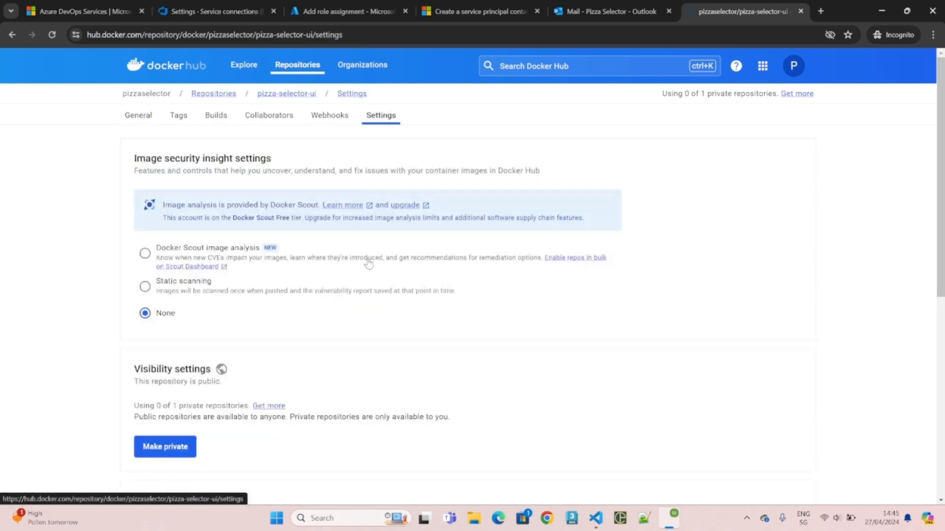
{"action": "scroll", "coordinate": [368, 264], "scroll_direction": "down", "scroll_amount": 2}
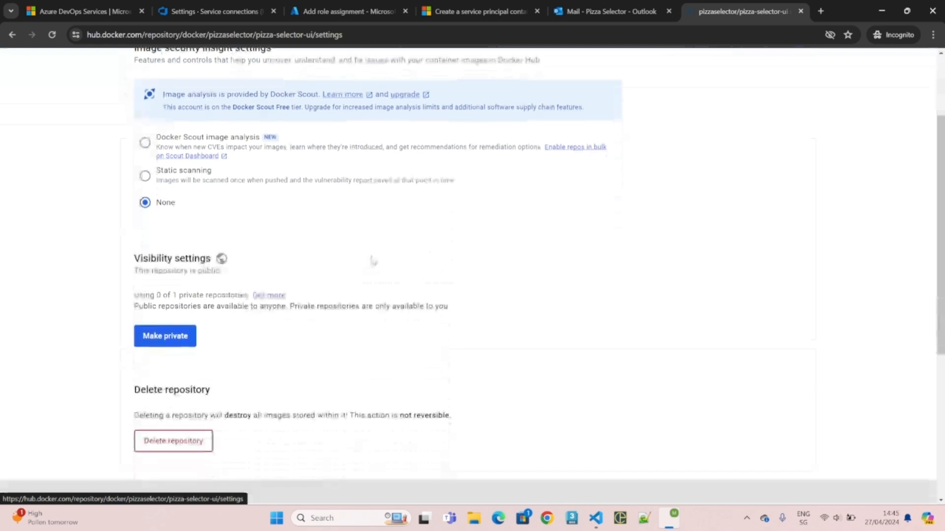
{"action": "scroll", "coordinate": [373, 261], "scroll_direction": "up", "scroll_amount": 2}
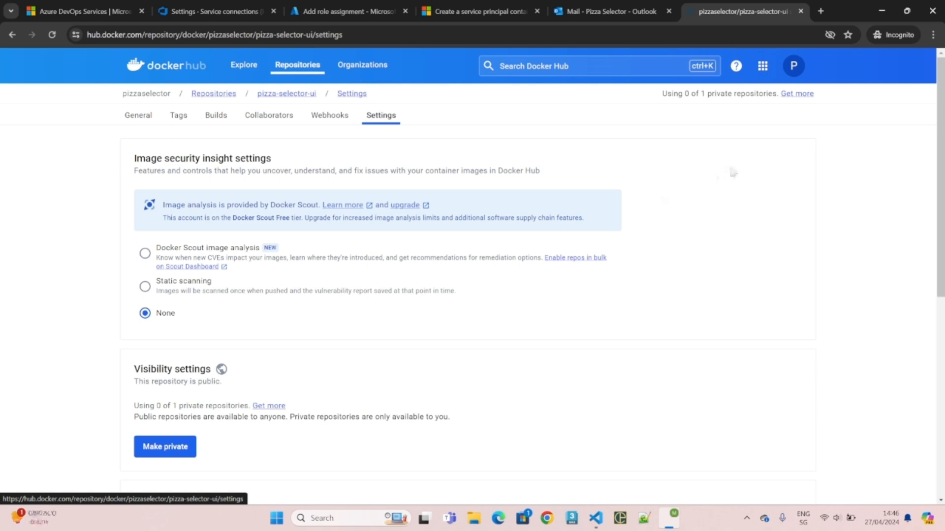
{"action": "left_click", "coordinate": [803, 72]}
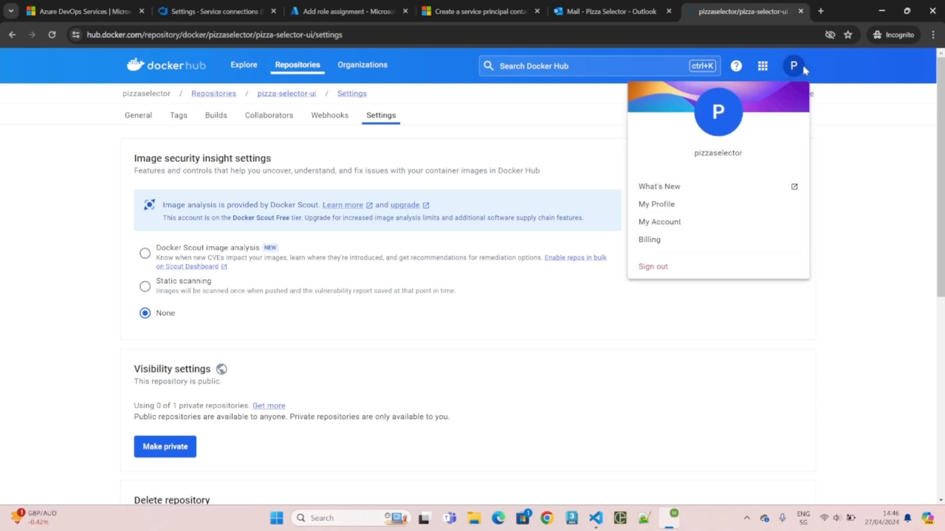
- Generate a DevOps access token under Account Settings > Security and copy it
{"action": "left_click", "coordinate": [675, 221]}
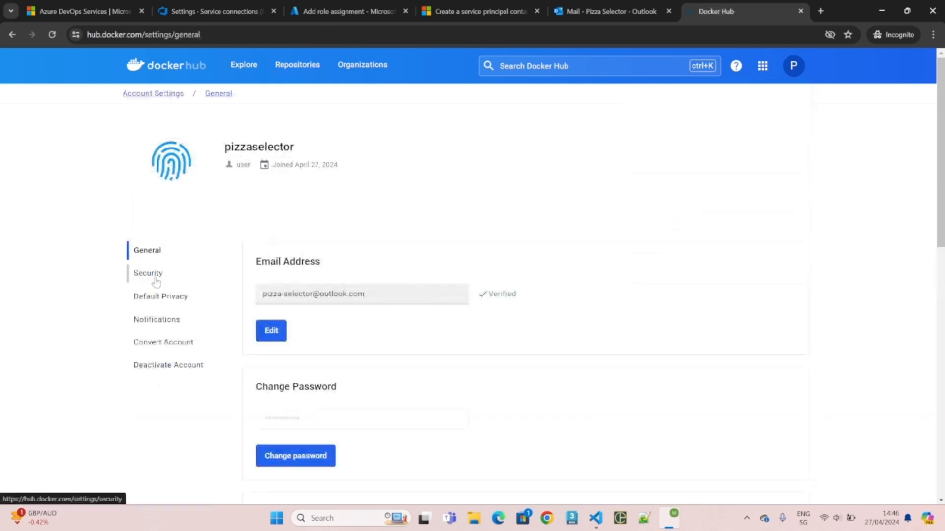
{"action": "left_click", "coordinate": [154, 275]}
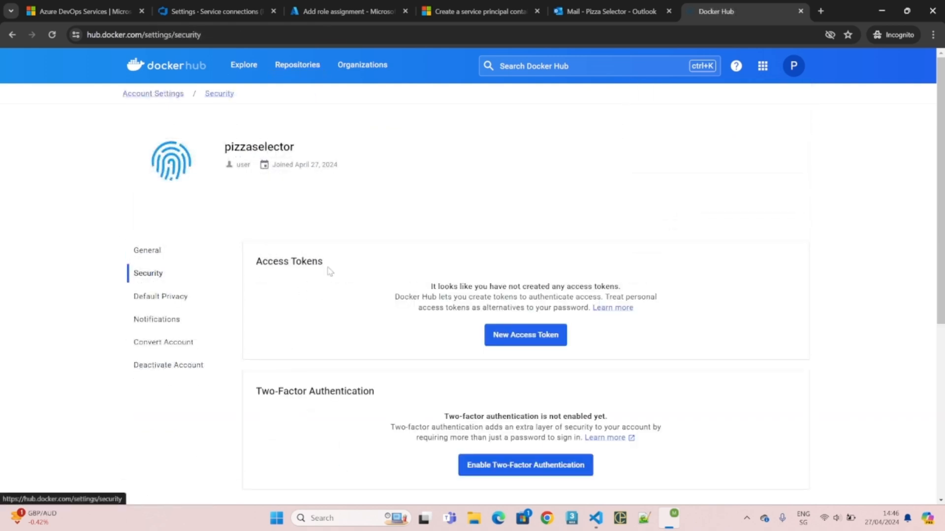
{"action": "left_click", "coordinate": [510, 340]}
{"action": "left_click", "coordinate": [335, 242]}
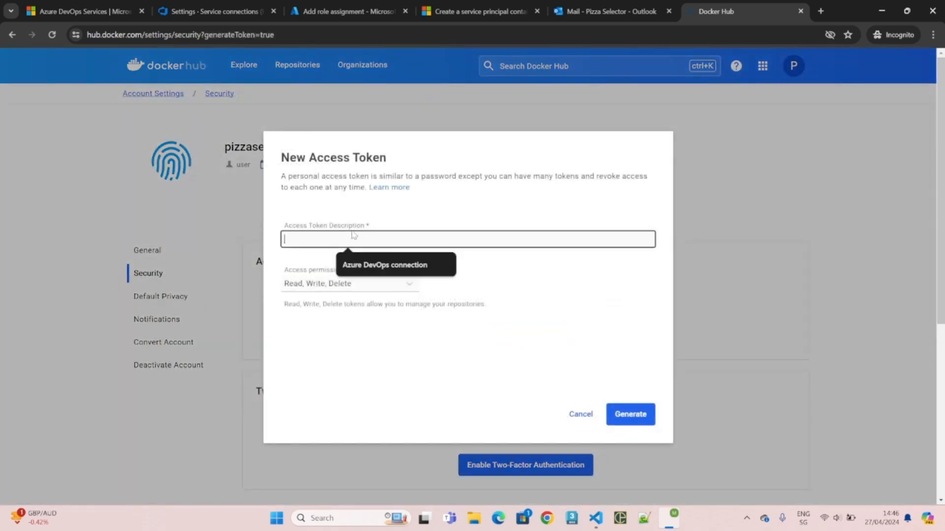
{"action": "type", "text": "DevOps"}
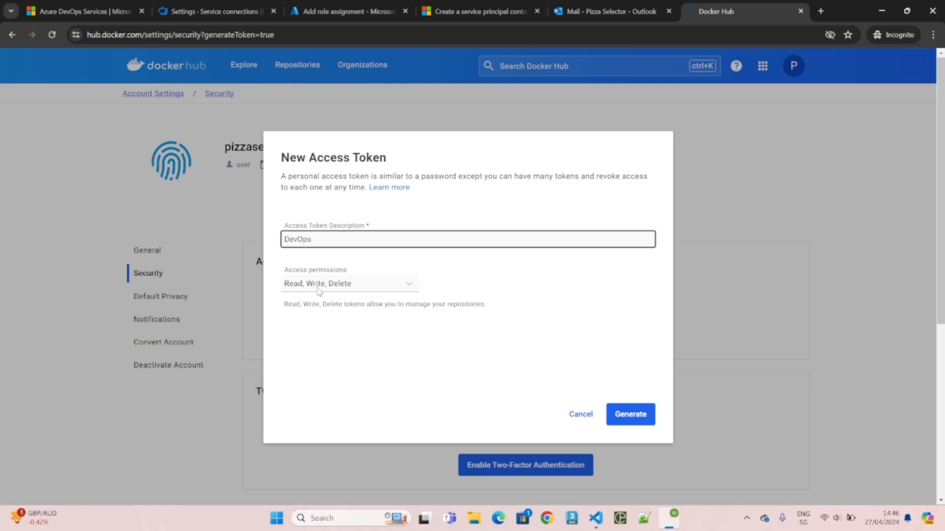
{"action": "left_click", "coordinate": [625, 422]}
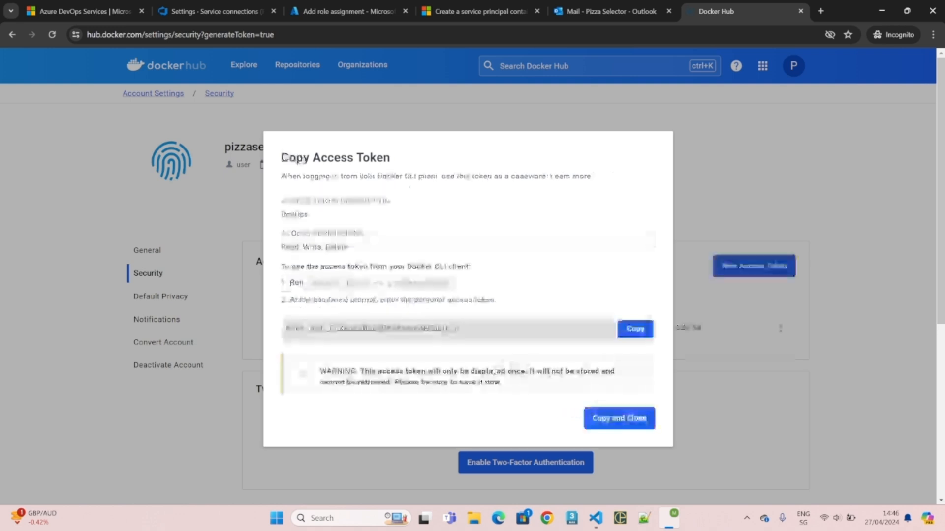
{"action": "left_click", "coordinate": [634, 331]}
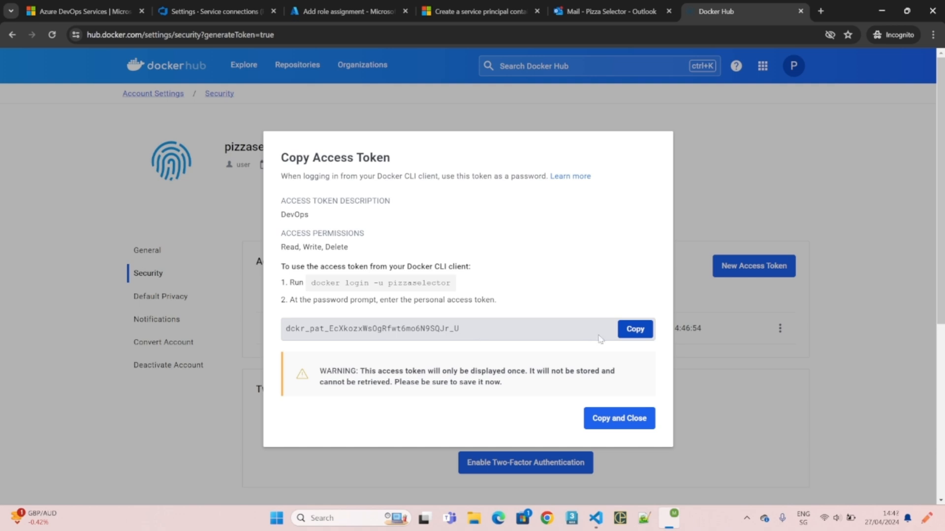
{"action": "left_click", "coordinate": [638, 333]}
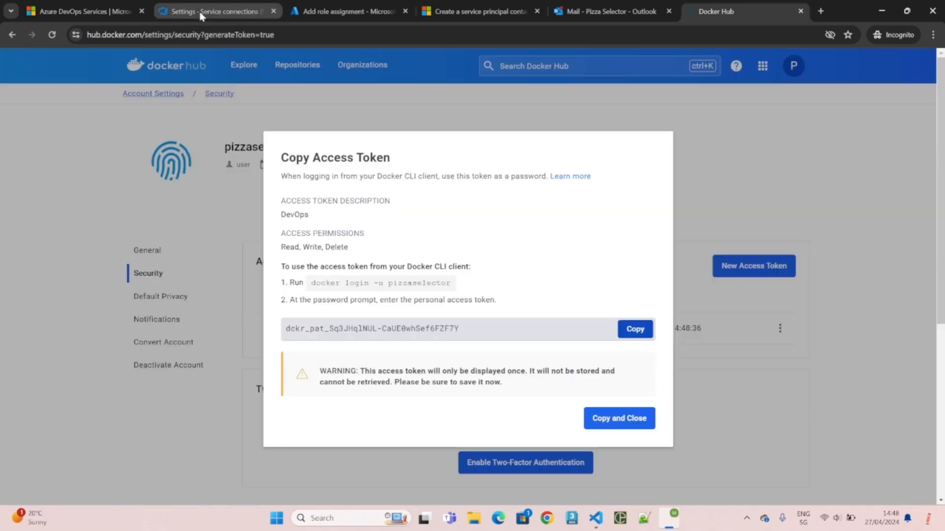
{"action": "left_click", "coordinate": [201, 16]}
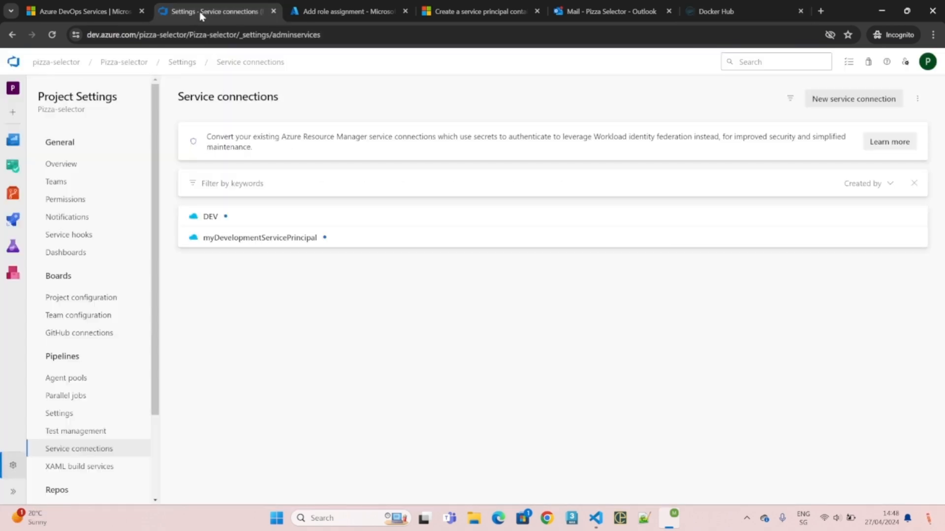
- Start a new Docker Registry service connection with registry type Docker Hub
{"action": "left_click", "coordinate": [858, 101]}
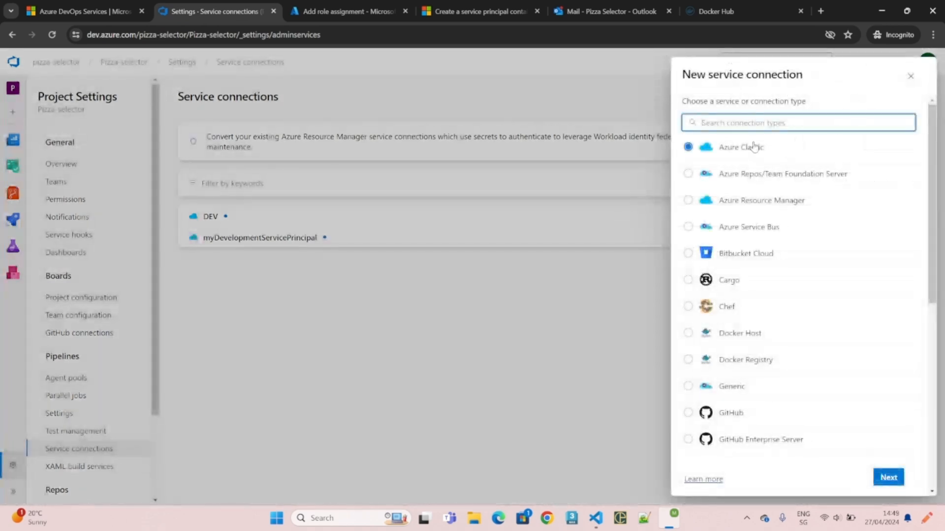
{"action": "type", "text": "docke"}
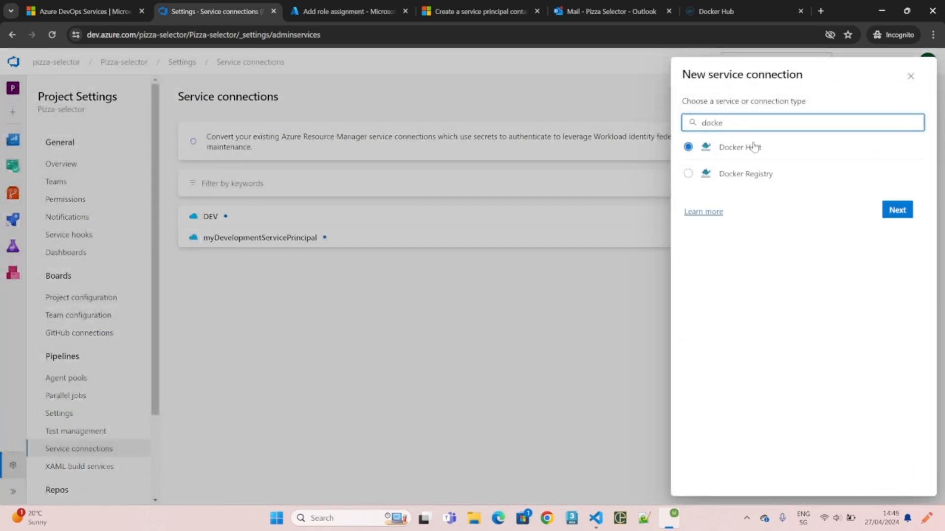
{"action": "left_click", "coordinate": [742, 155]}
{"action": "left_click", "coordinate": [731, 178]}
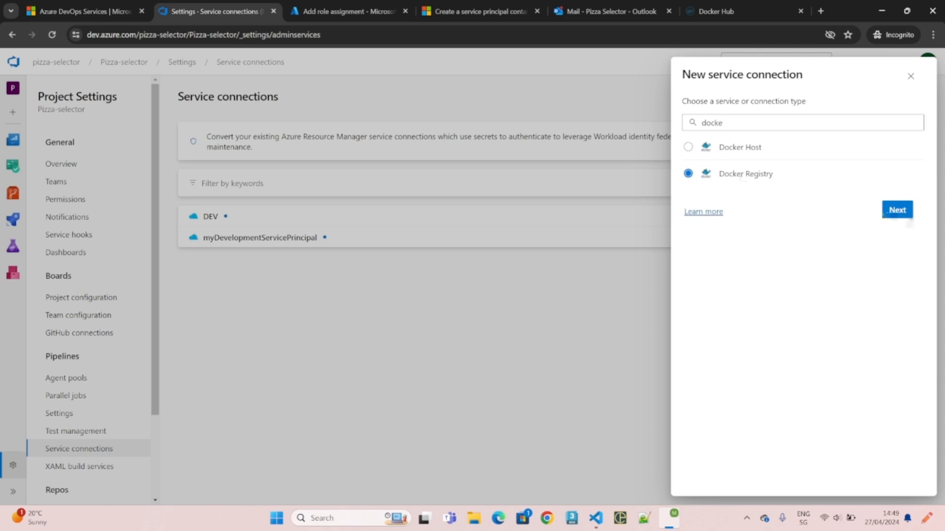
{"action": "left_click", "coordinate": [897, 210]}
{"action": "left_click", "coordinate": [709, 121]}
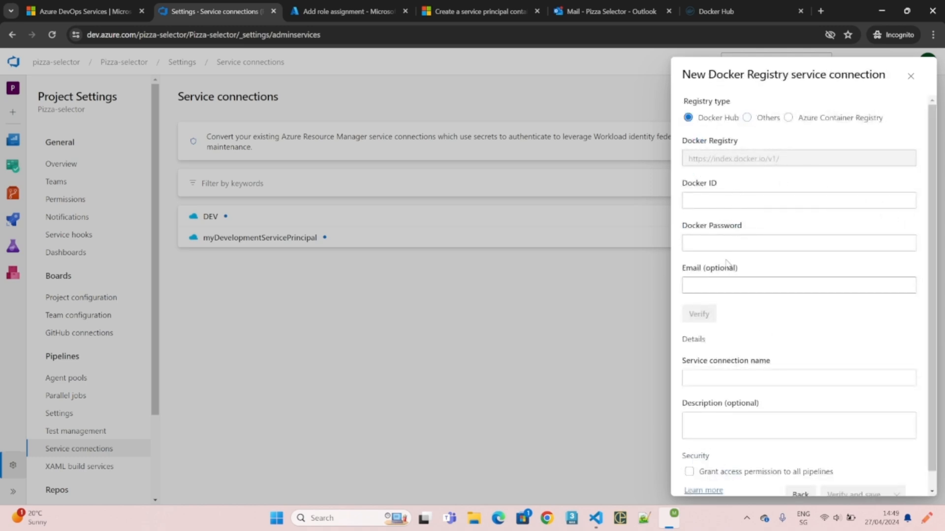
- Paste the access token as the password and copy in the Docker ID
{"action": "left_click", "coordinate": [715, 241]}
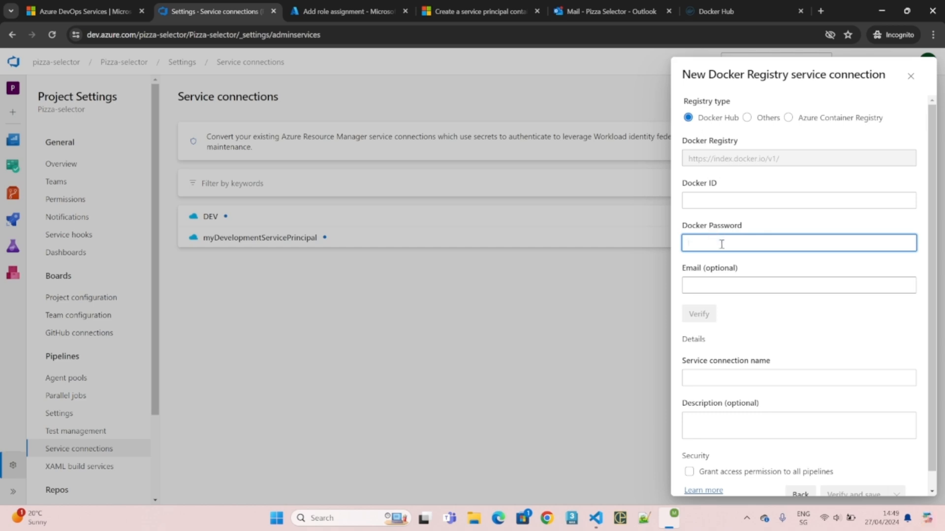
{"action": "key", "text": "ctrl+v"}
{"action": "left_click", "coordinate": [726, 14]}
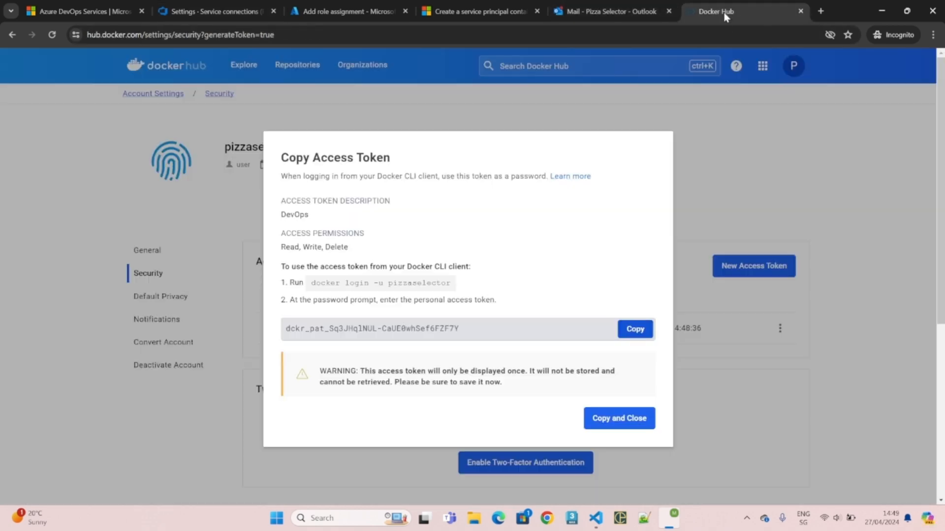
{"action": "double_click", "coordinate": [417, 283]}
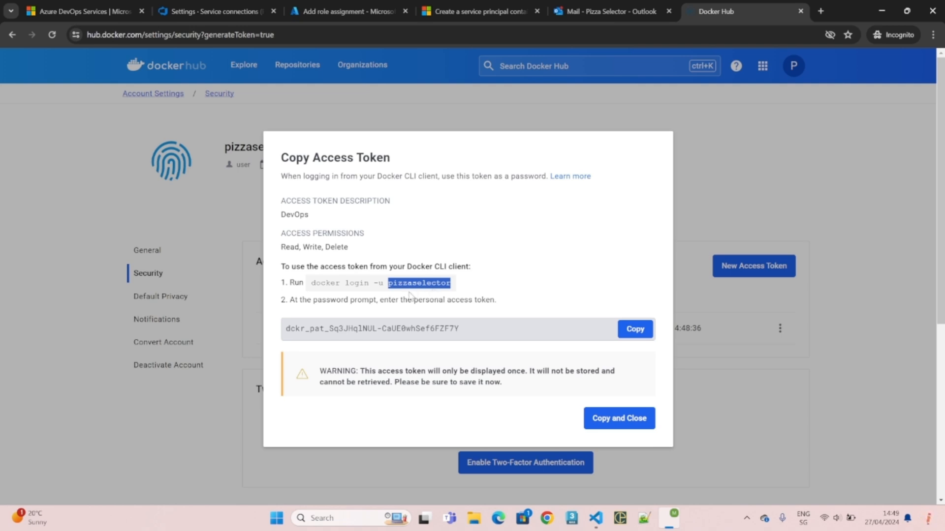
{"action": "left_click", "coordinate": [209, 11]}
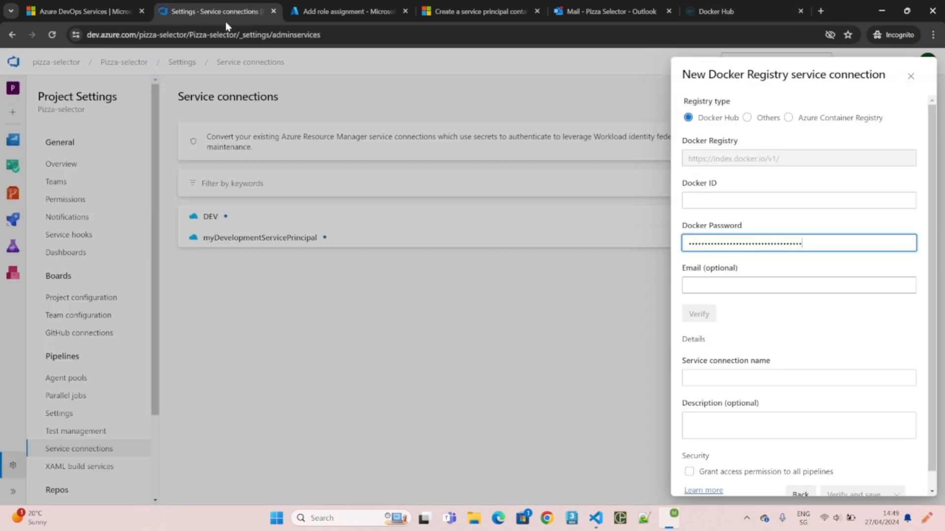
{"action": "left_click", "coordinate": [718, 200]}
{"action": "key", "text": "ctrl+v"}
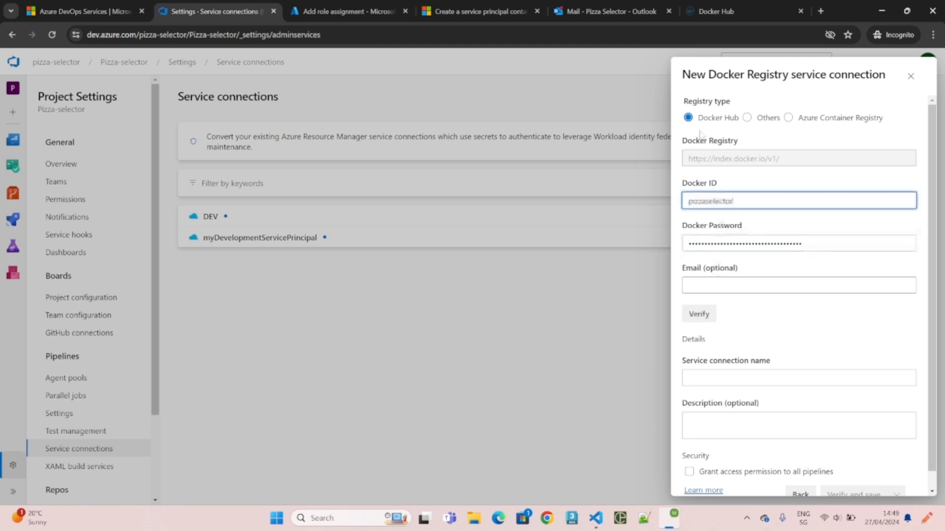
- Verify the Docker Hub credentials, name the connection DockerHub, and save it
{"action": "left_click", "coordinate": [699, 314]}
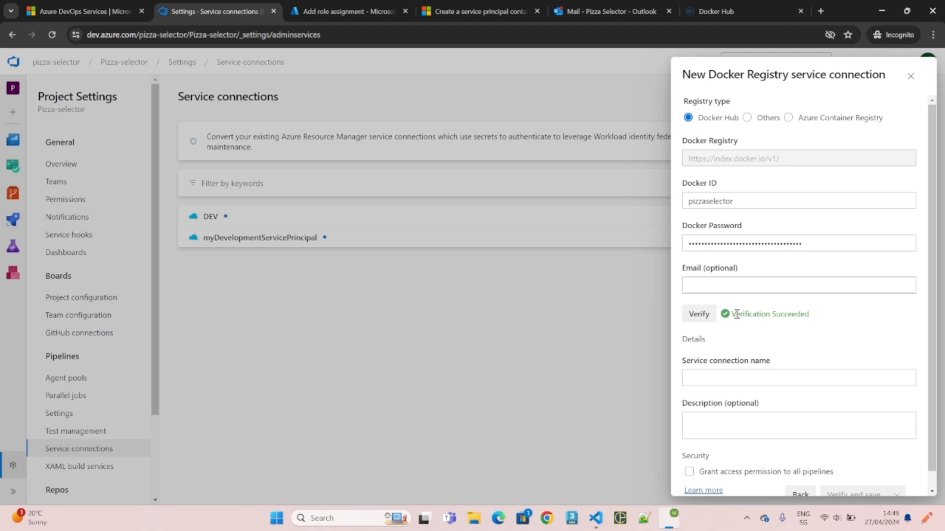
{"action": "left_click", "coordinate": [738, 377]}
{"action": "type", "text": "DockerH"}
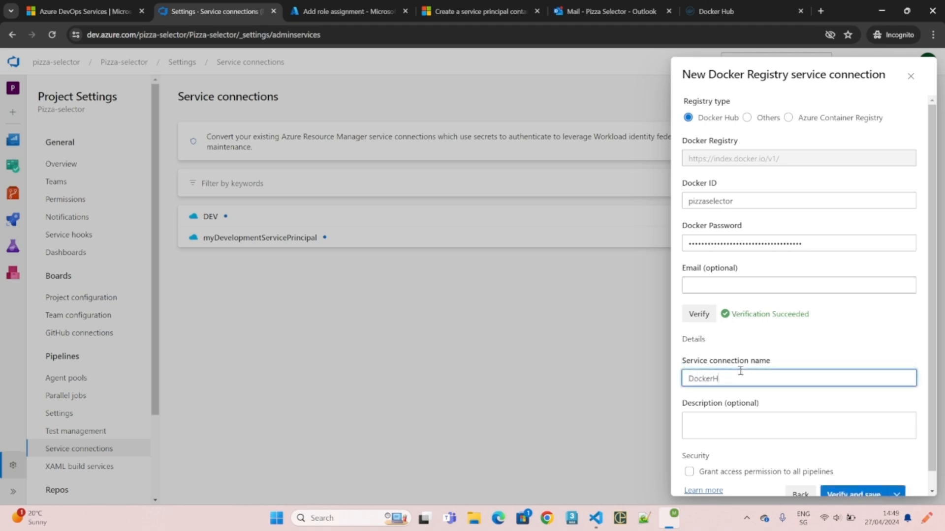
{"action": "type", "text": "ub"}
{"action": "scroll", "coordinate": [854, 485], "scroll_direction": "down", "scroll_amount": 1}
{"action": "left_click", "coordinate": [855, 482]}
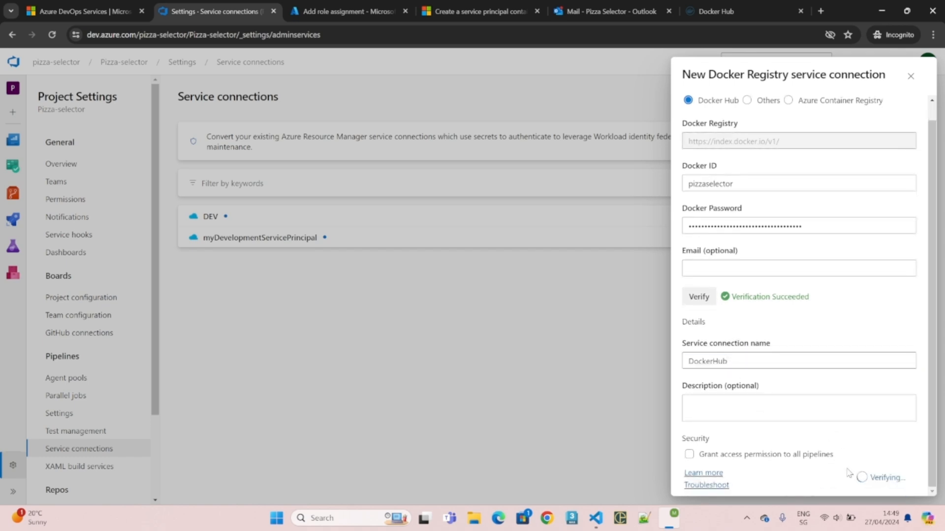